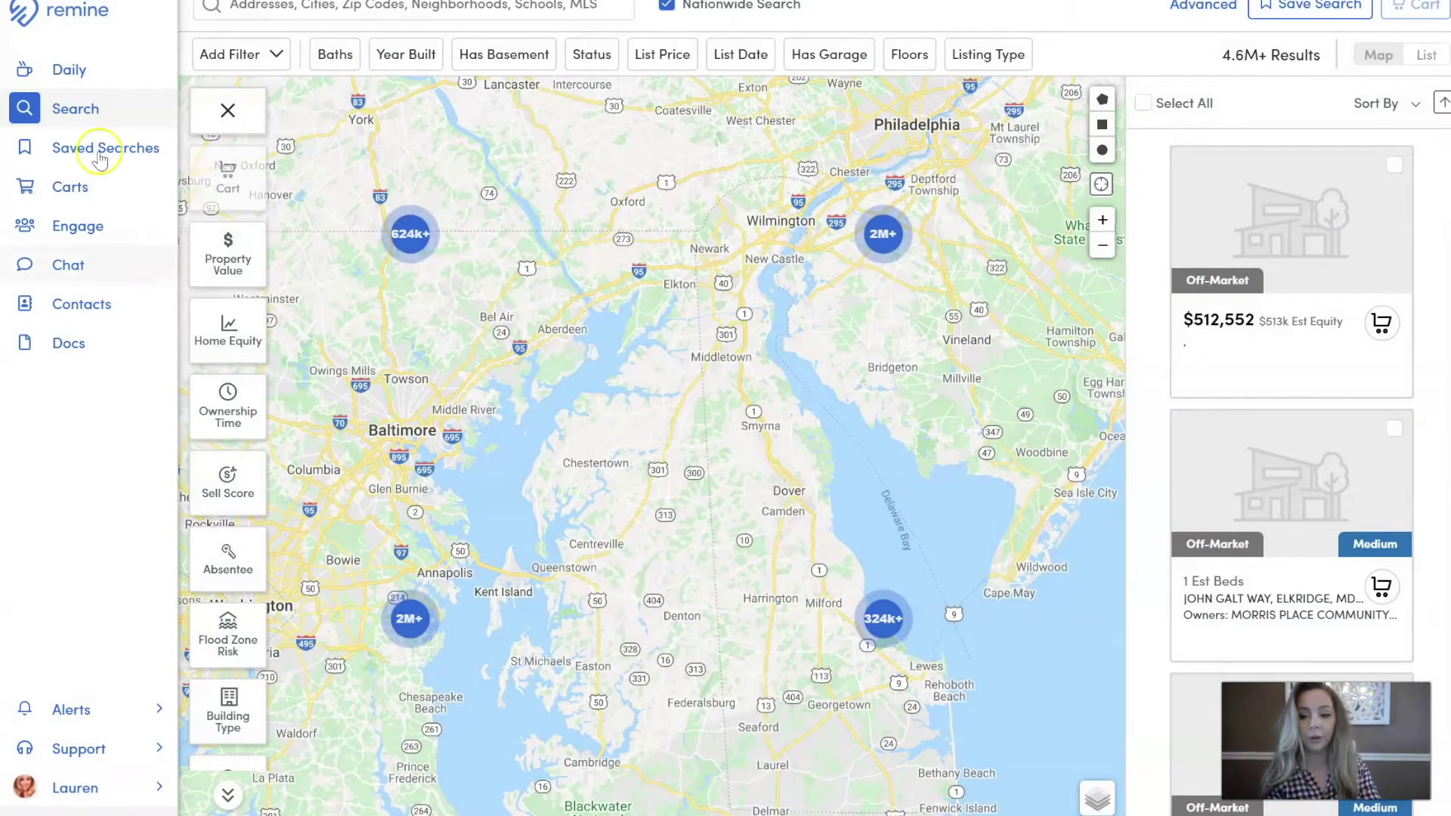
Step: Switch from the search map to the Daily dashboard for July 30, 2020
left_click(59, 70)
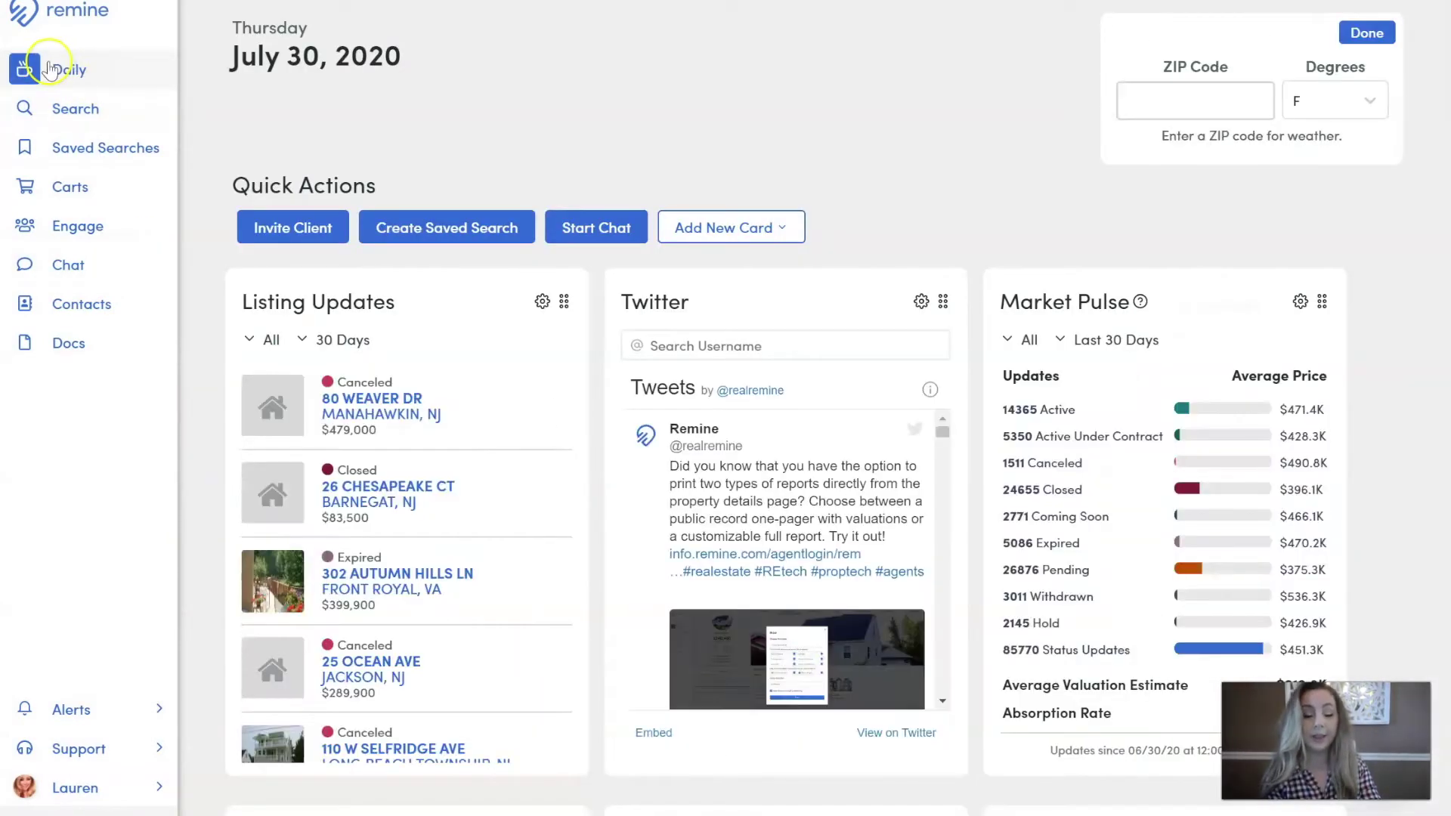
Step: Return to the property search map showing 4.6M+ results and open the Sell Score filter
left_click(77, 112)
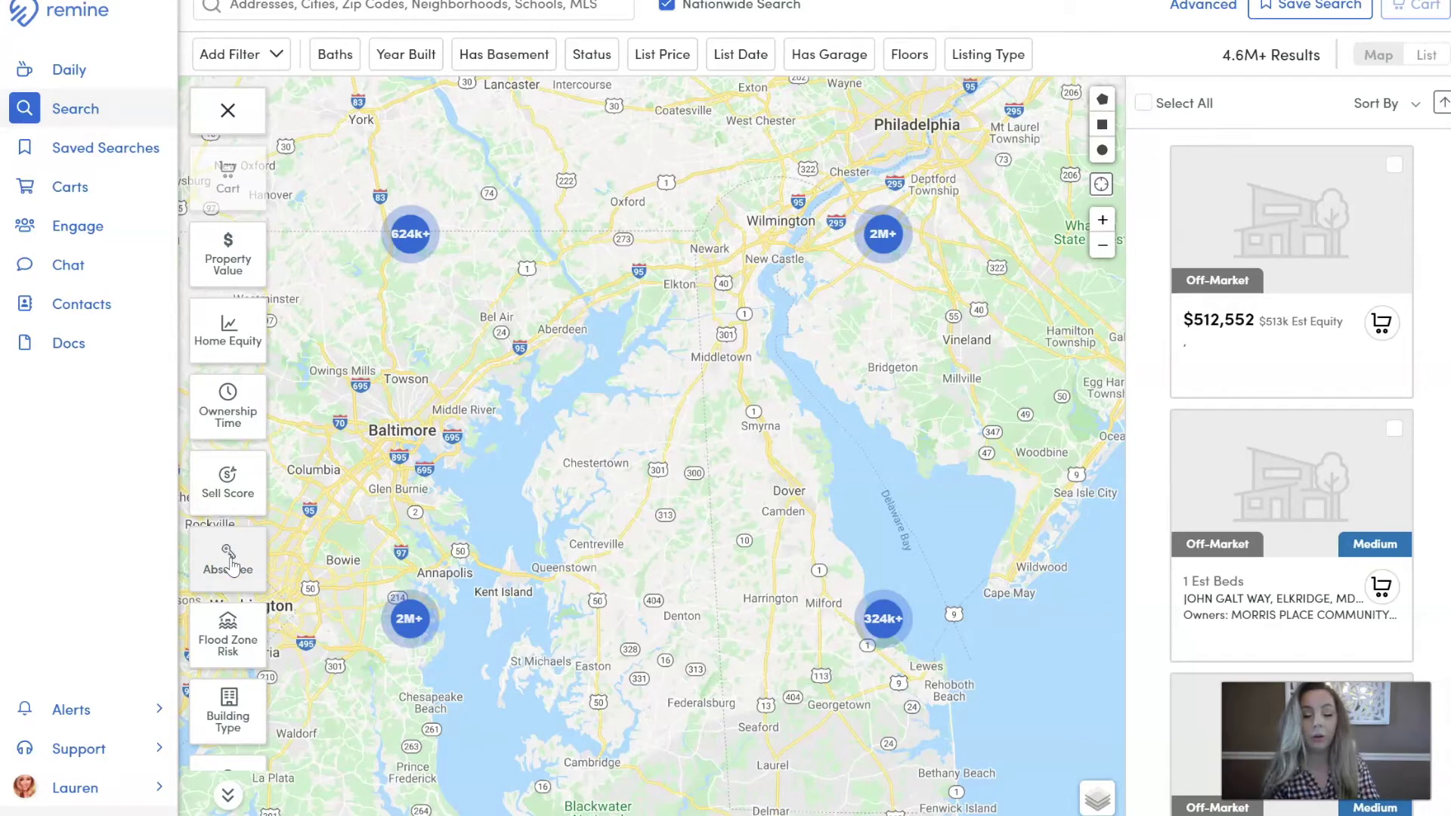
left_click(237, 487)
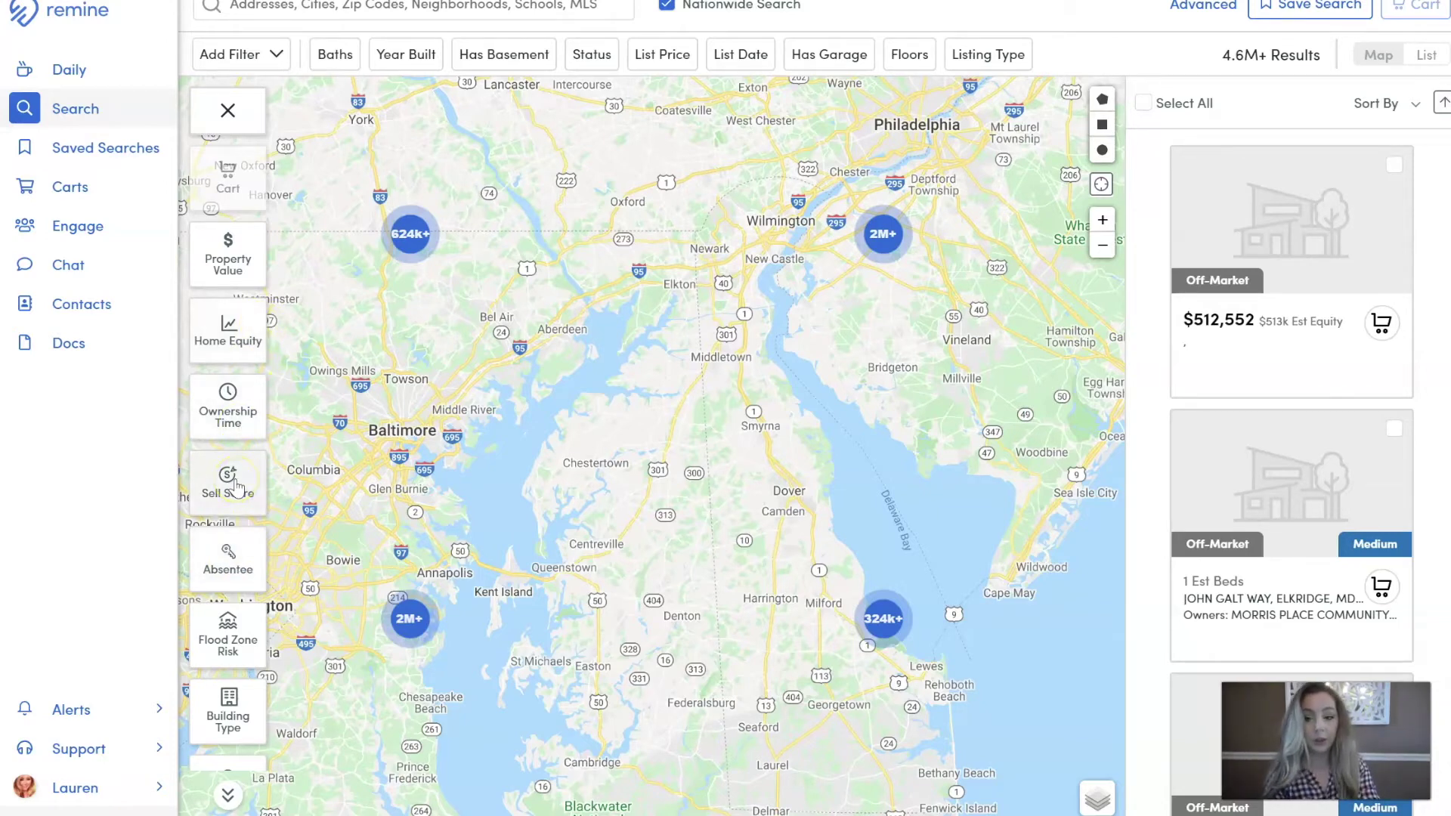
left_click(232, 469)
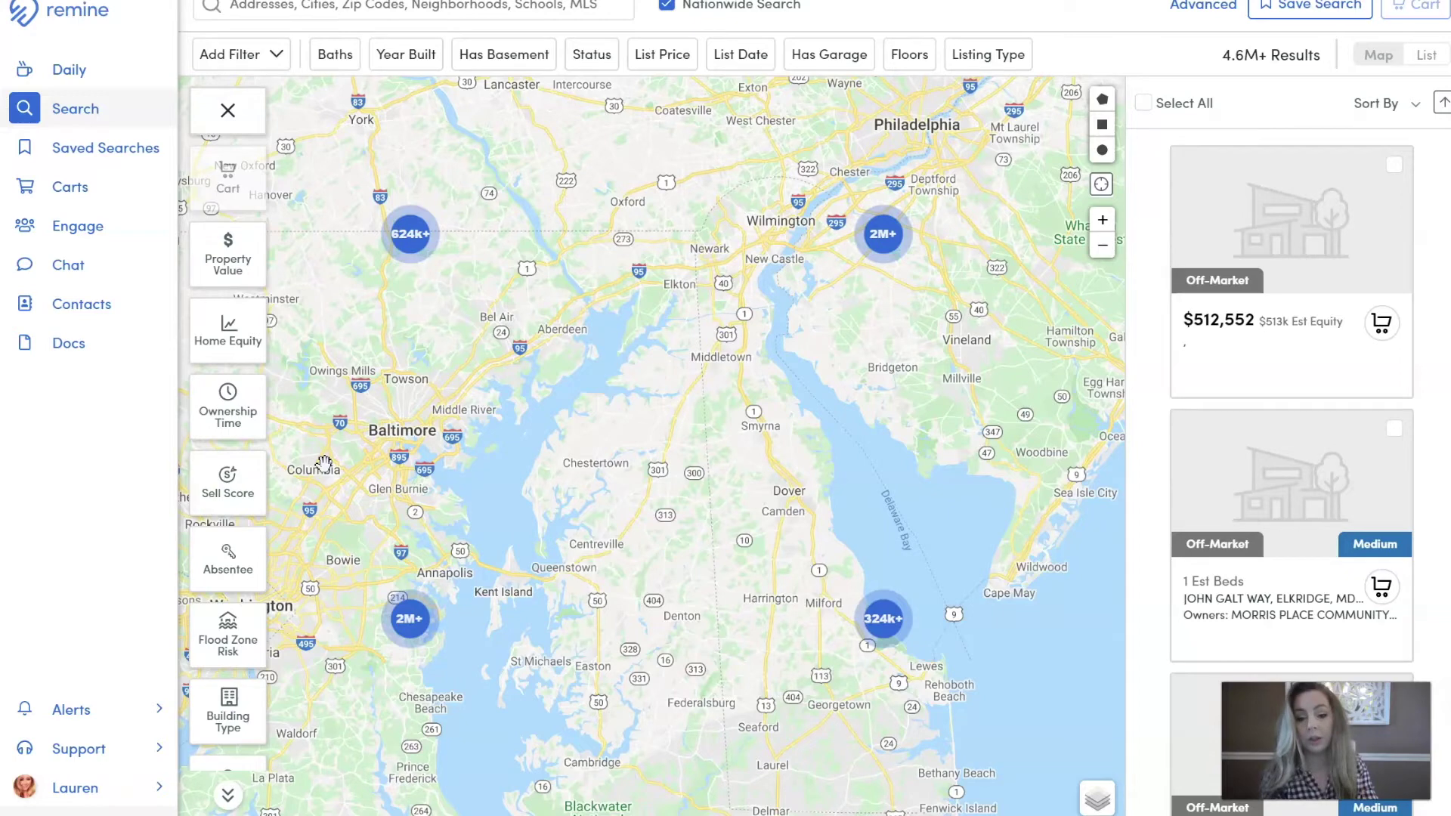
Step: Pan and zoom the map to frame Northern Virginia west of Washington, D.C
left_click_drag(407, 446, 654, 416)
left_click_drag(432, 570, 619, 521)
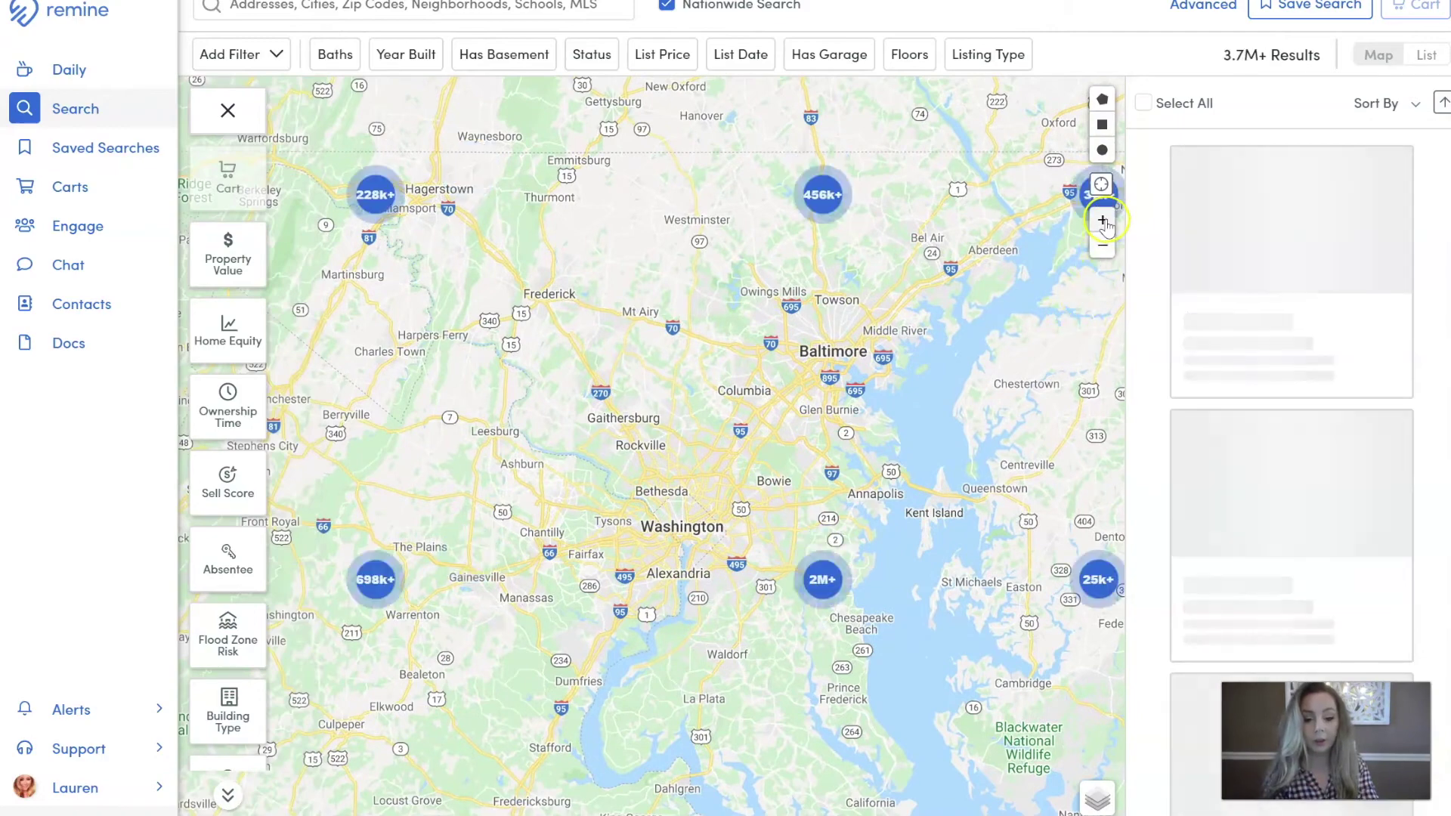
left_click(1103, 220)
scroll(644, 423, "down", 2)
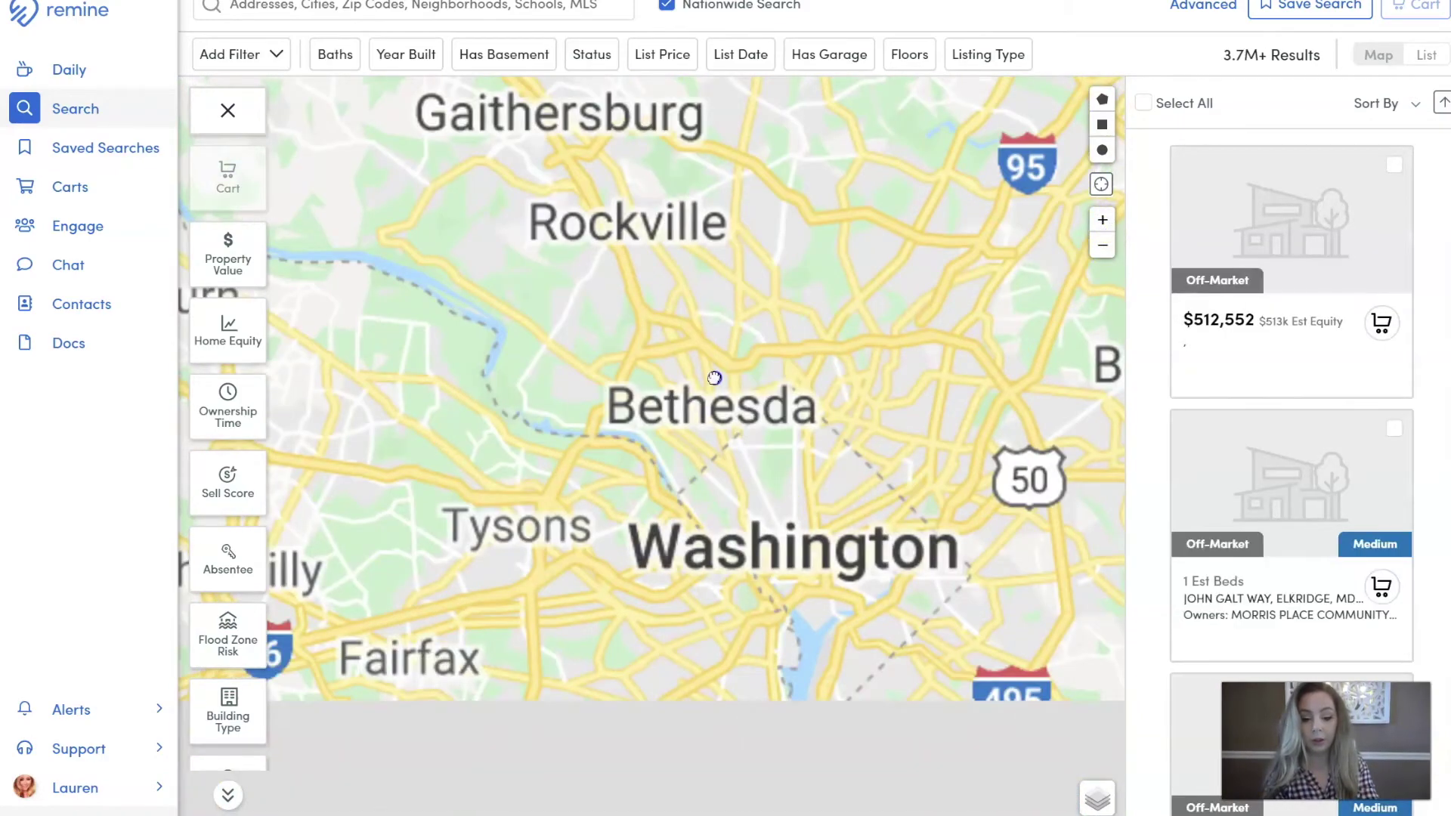
left_click_drag(645, 424, 872, 363)
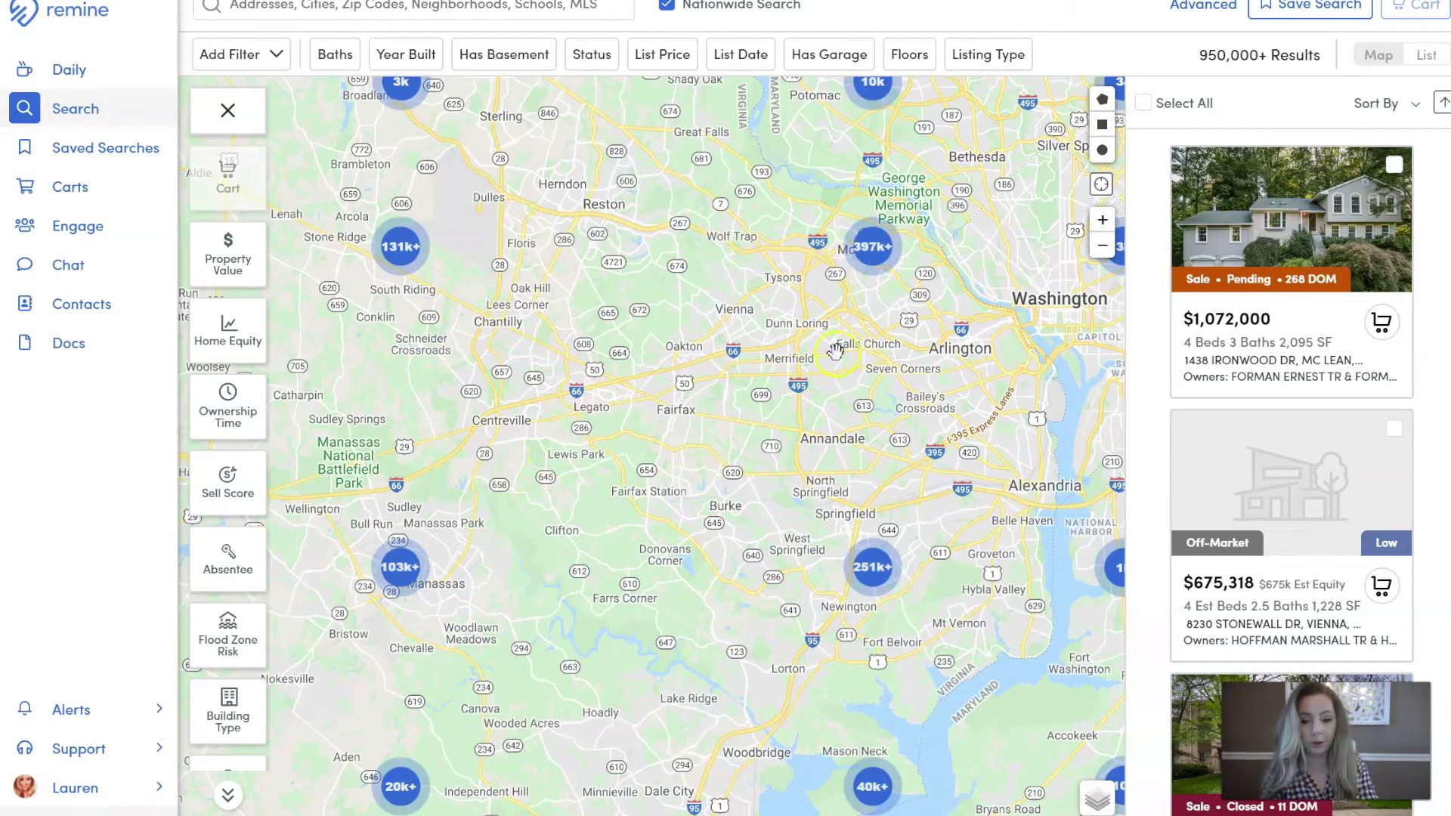
left_click(1100, 251)
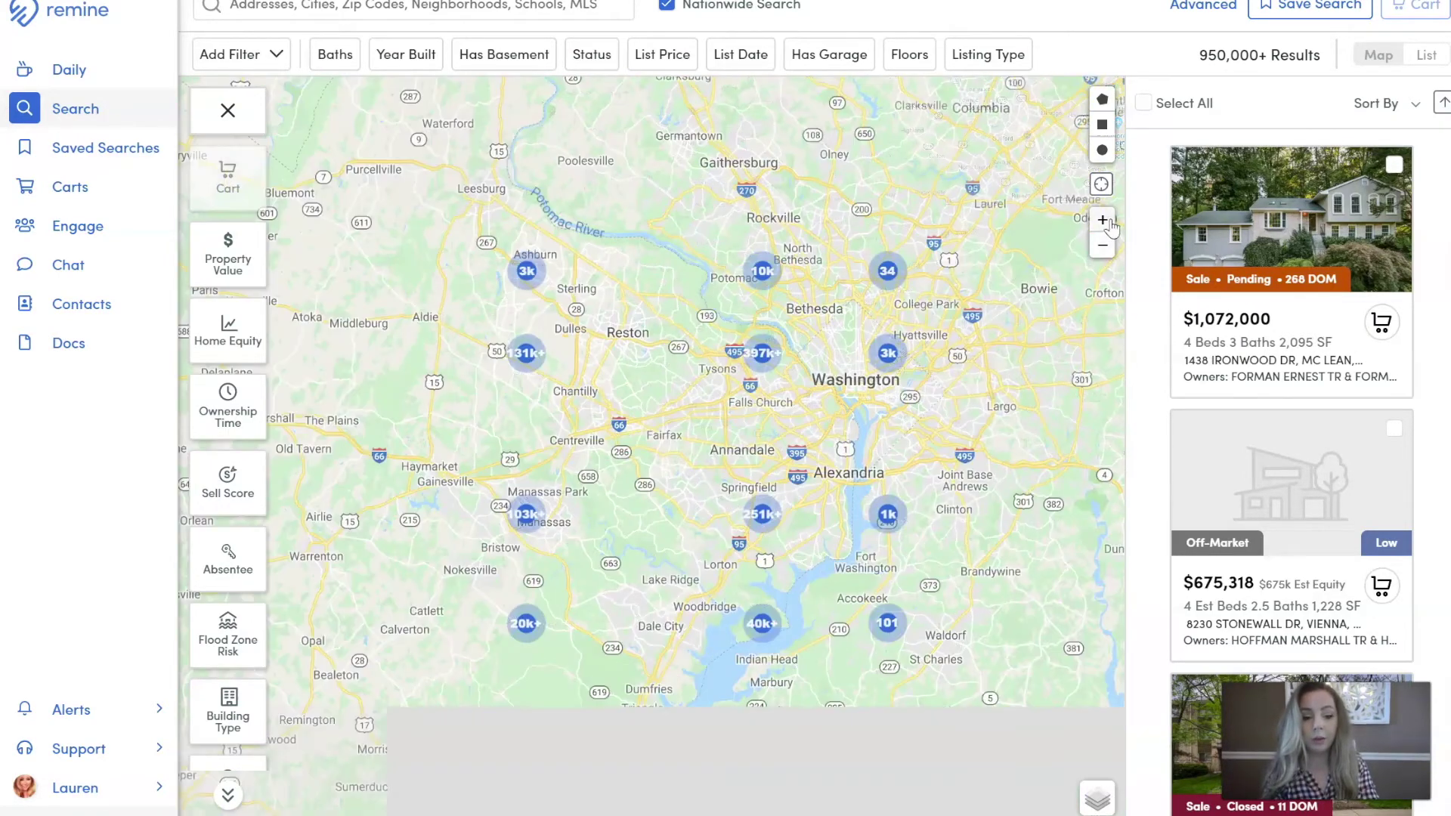
left_click(1103, 221)
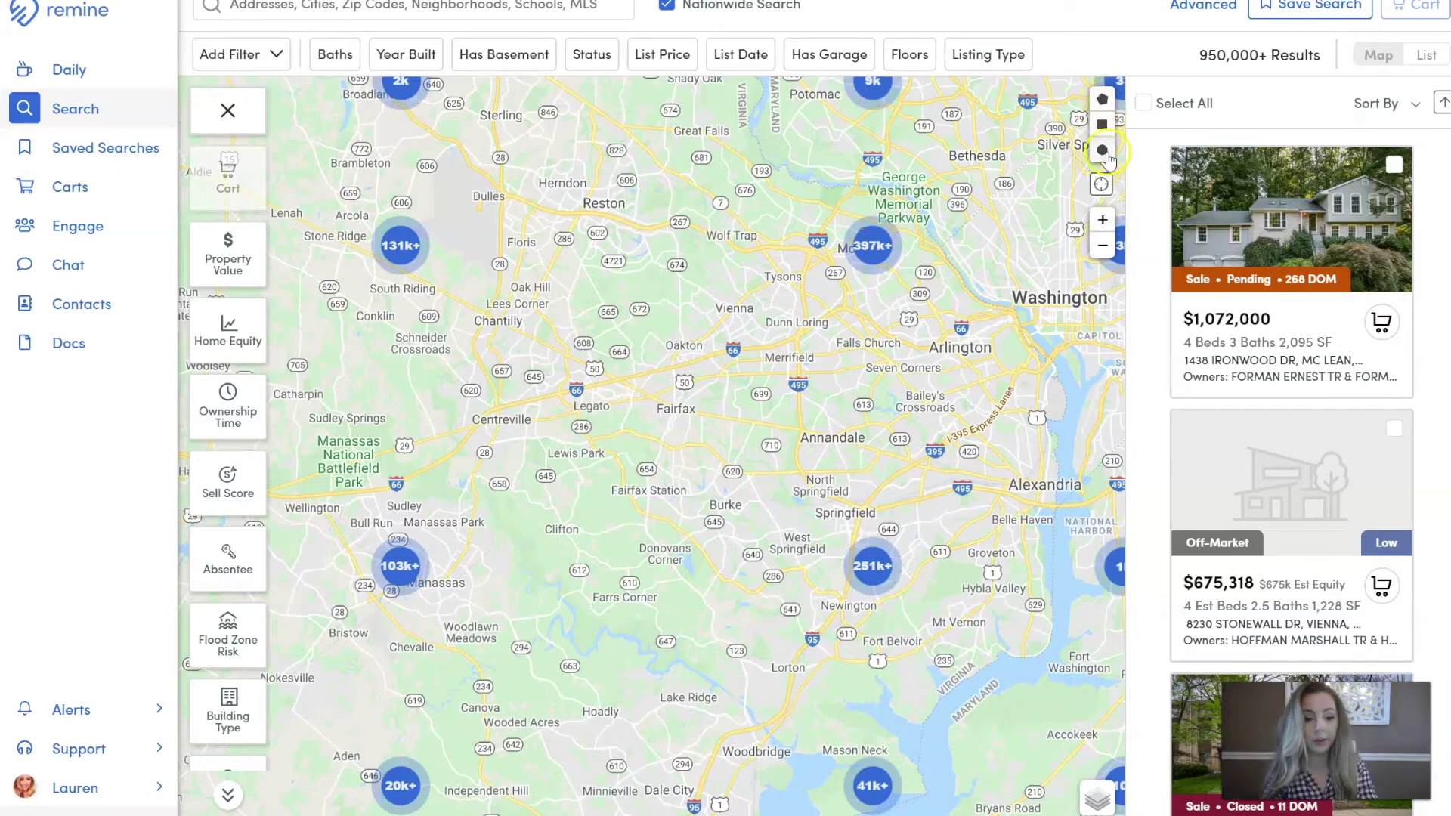
Step: Draw a closed polygon from Dulles past Arlington, Mason Neck and Manassas back to Dulles
left_click(1103, 101)
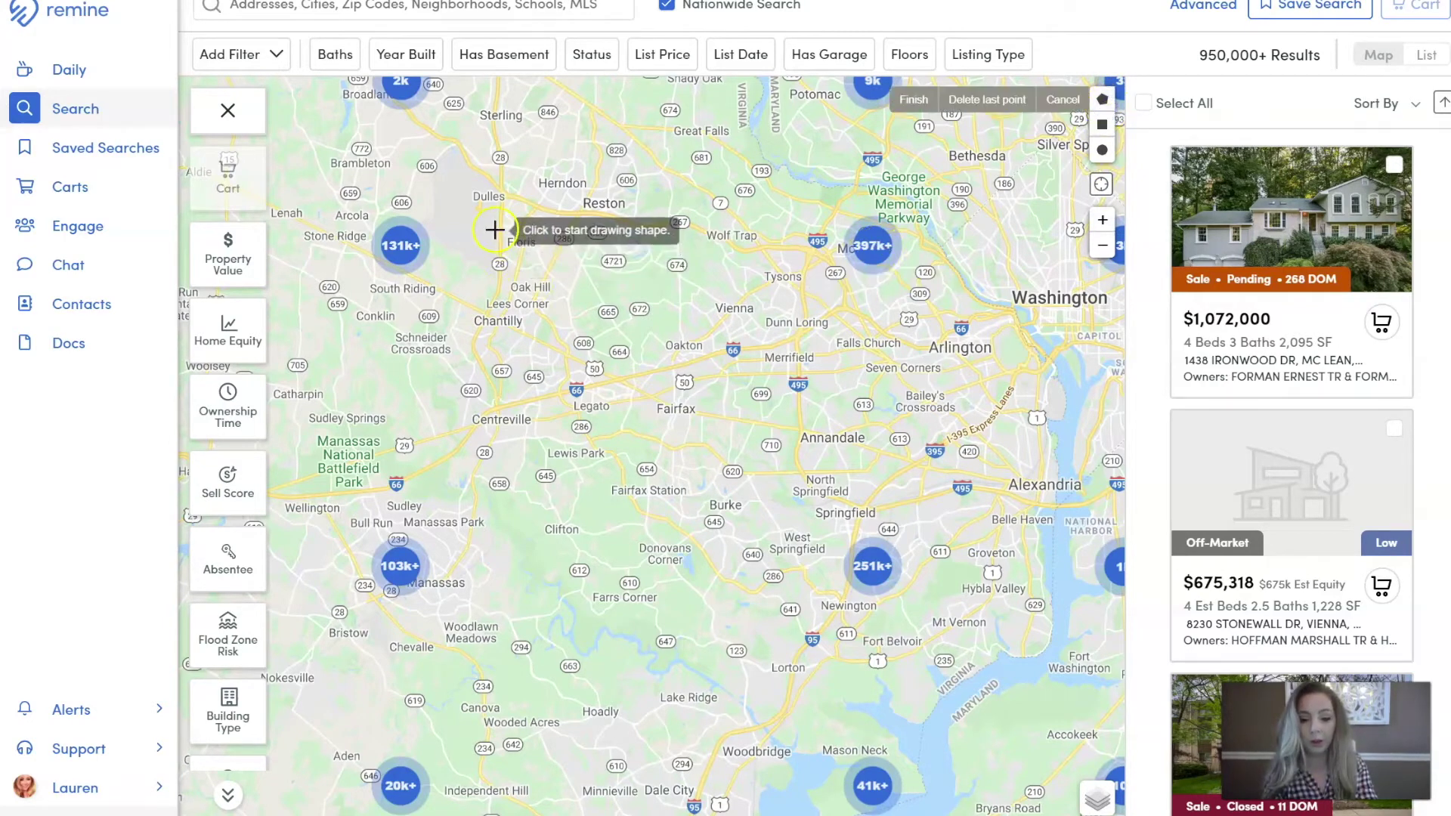
left_click(470, 177)
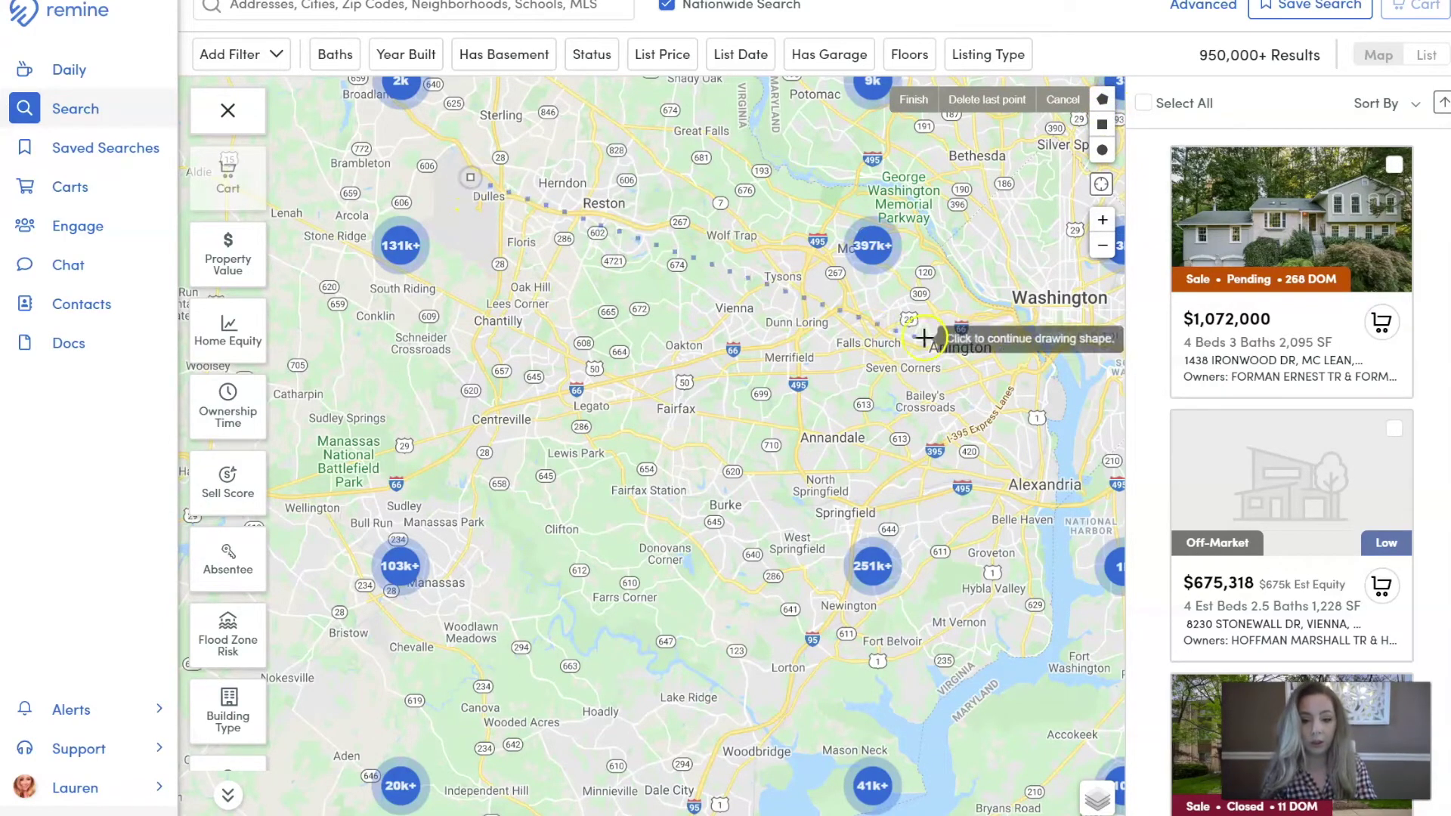
left_click(977, 299)
left_click(1048, 373)
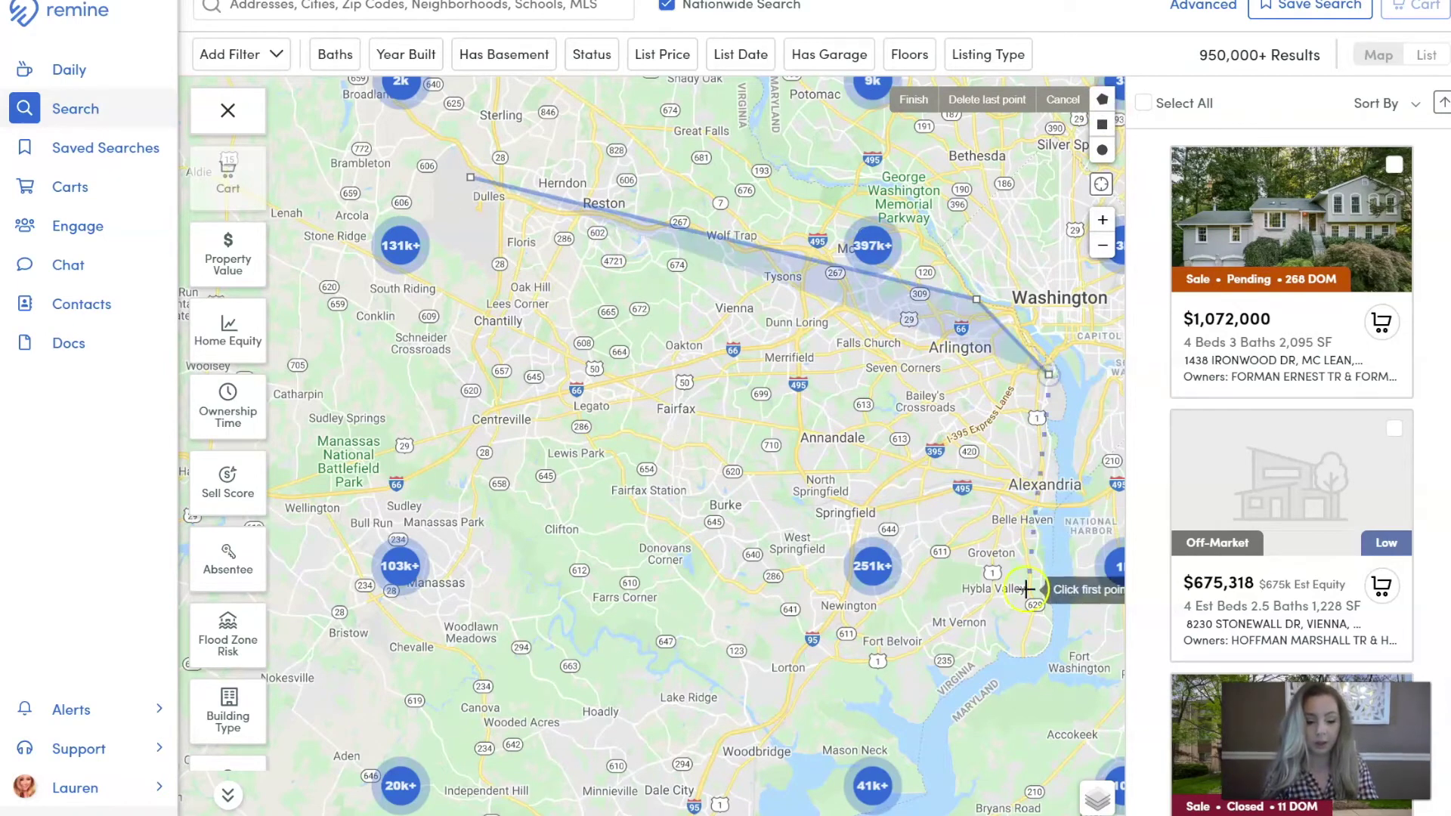
left_click(1022, 641)
left_click(860, 754)
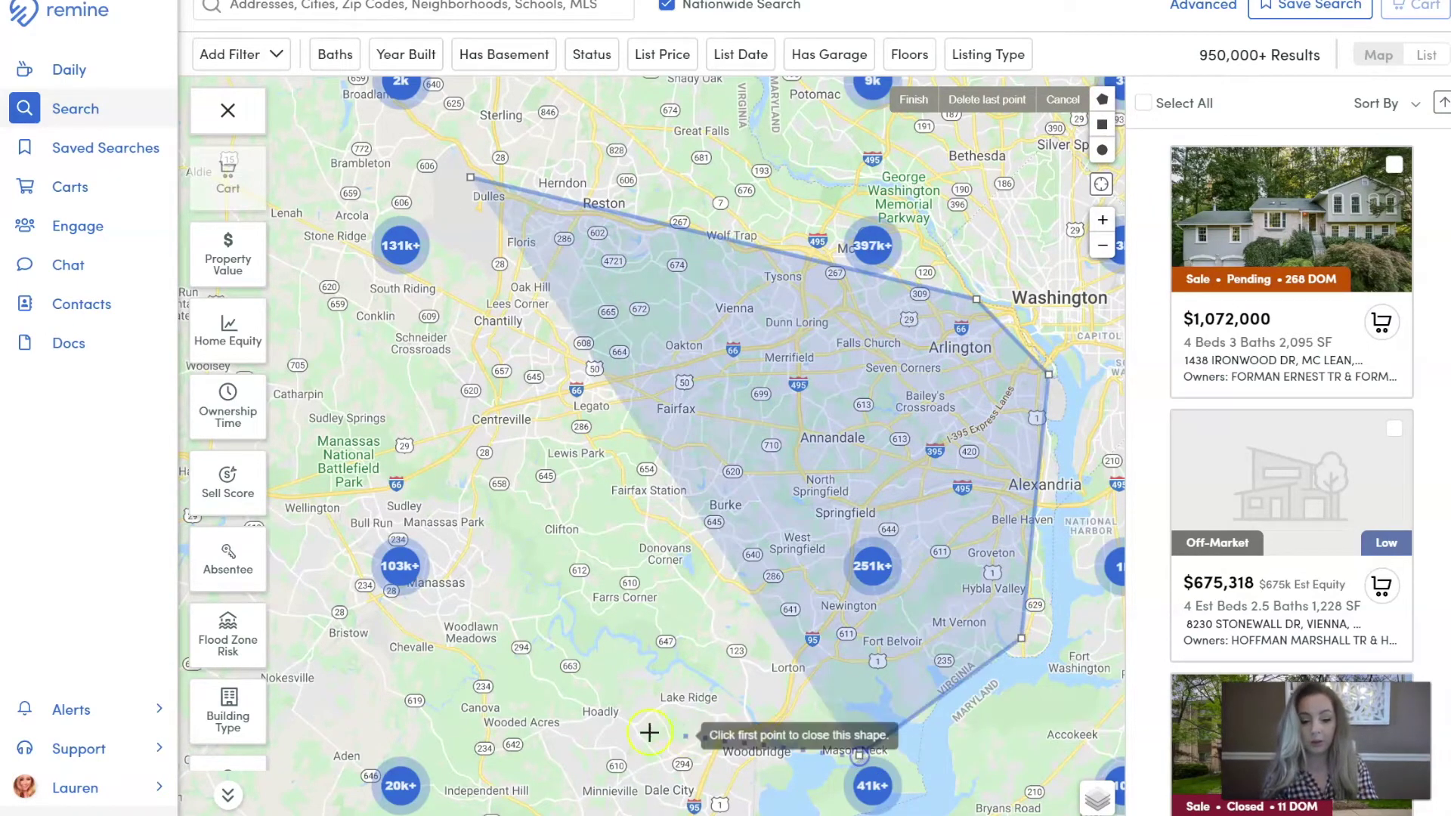
left_click(549, 727)
left_click(344, 459)
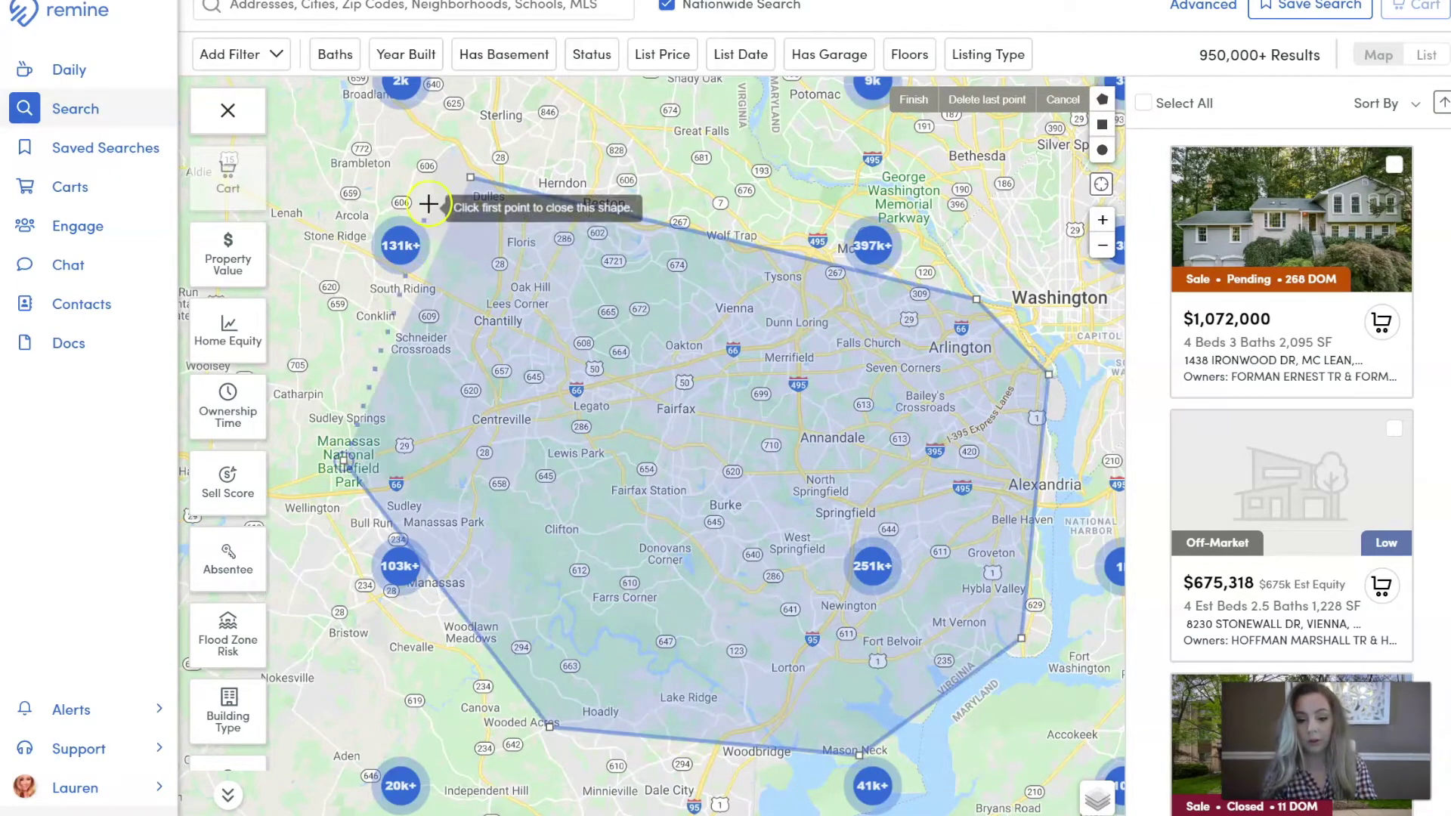
left_click(470, 174)
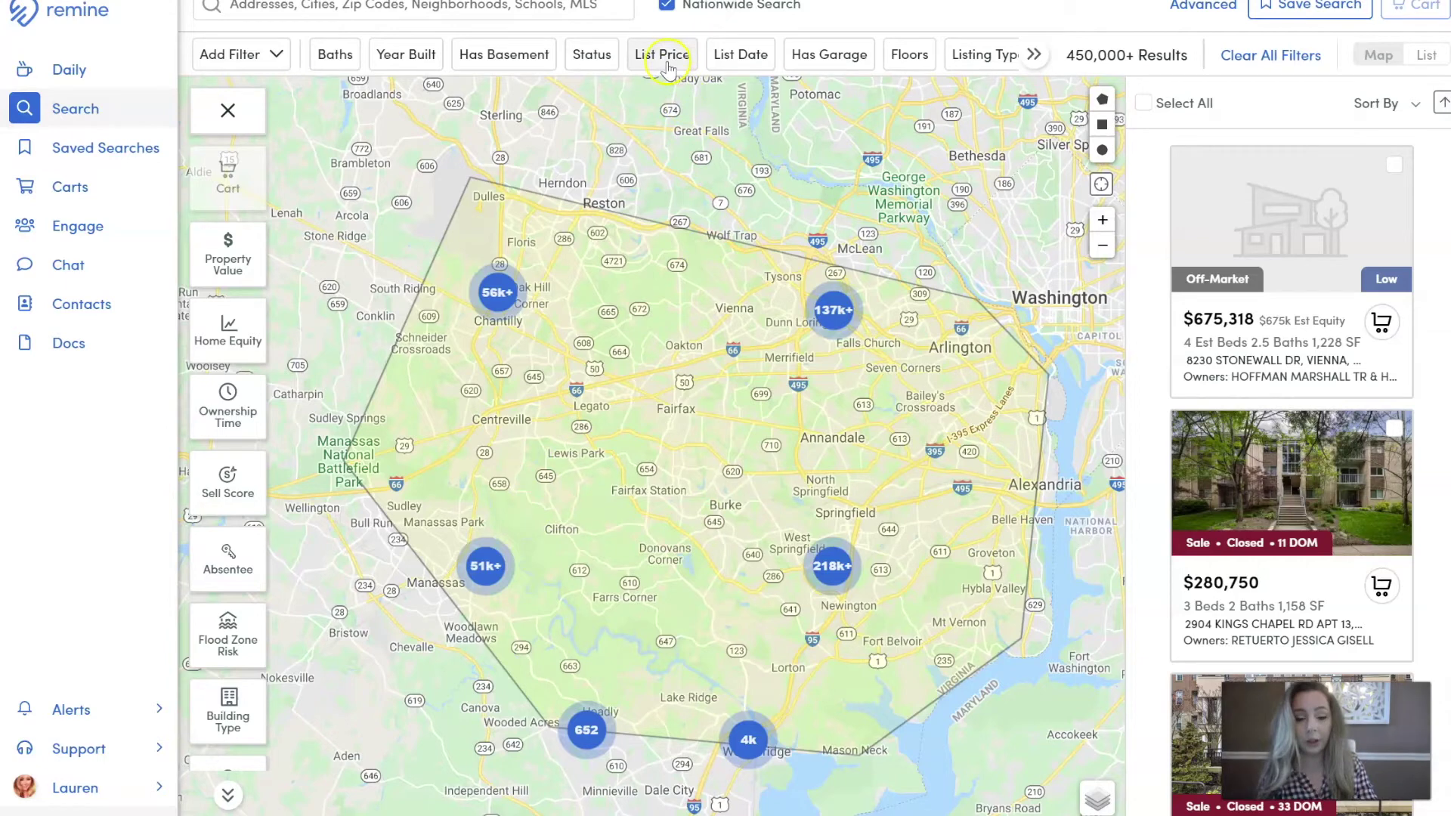
Step: Apply the Active listing status filter, leaving 3,114 results, and scroll the filter chips right
left_click(604, 65)
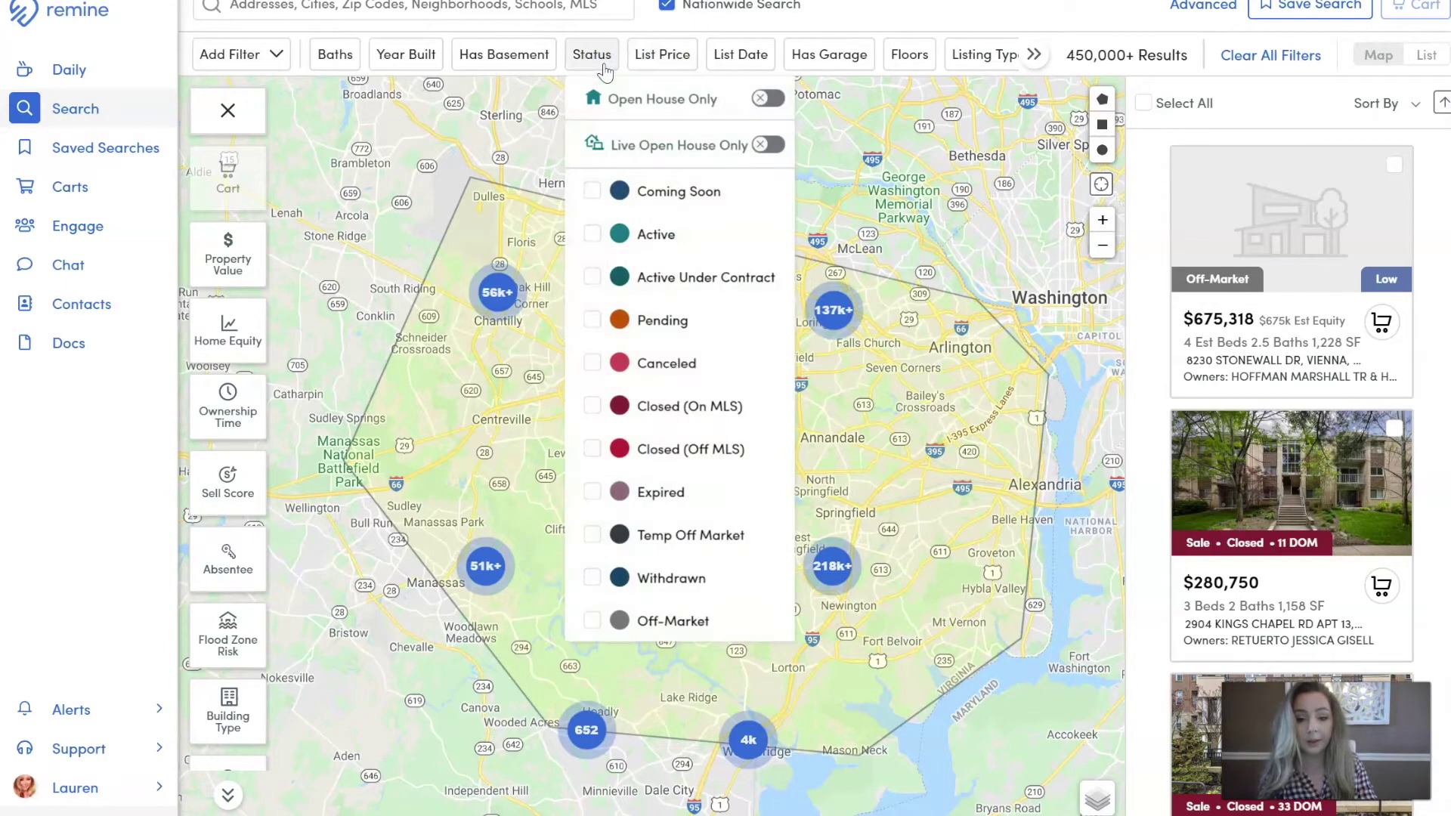
left_click(654, 234)
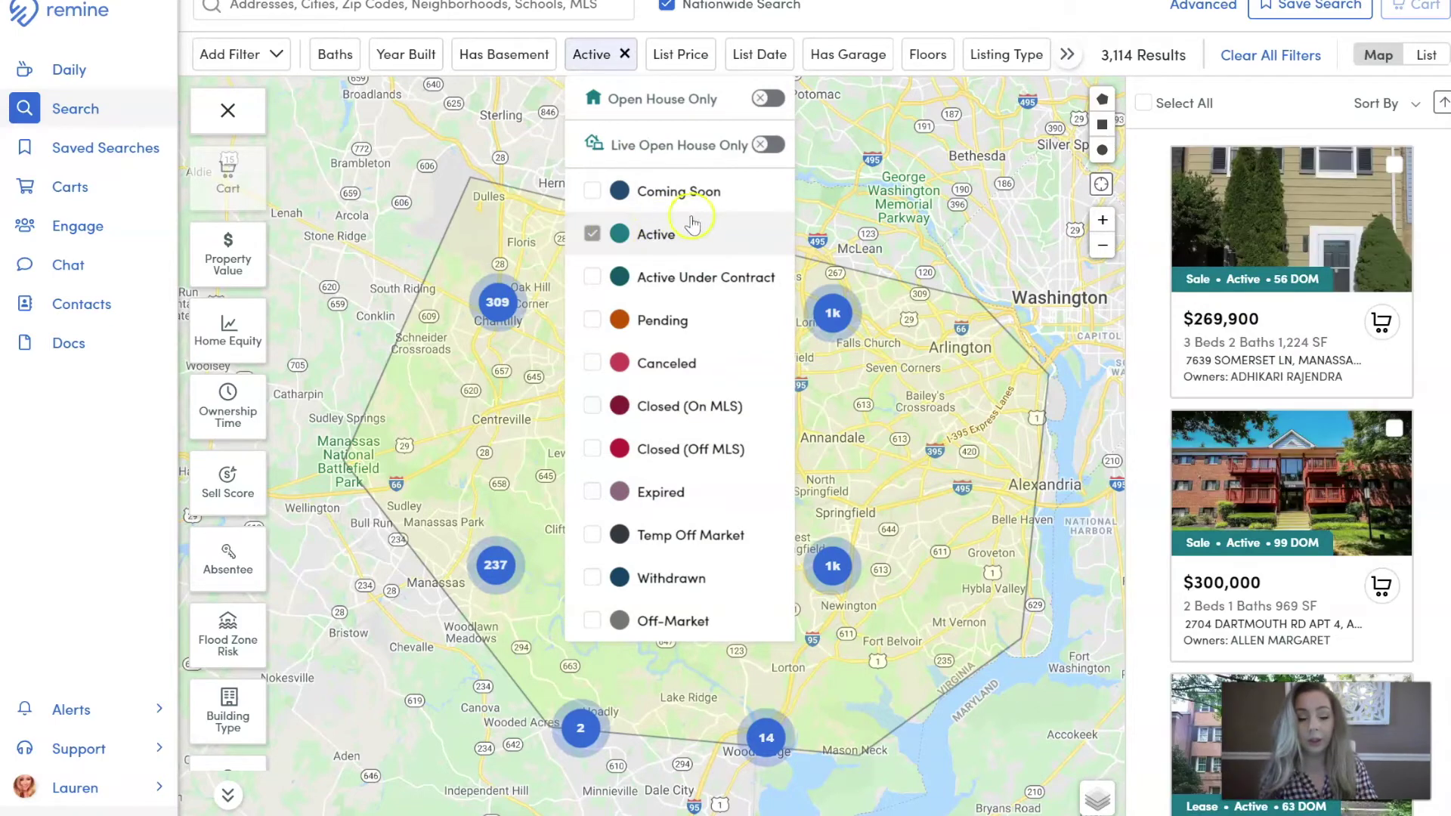
left_click(920, 13)
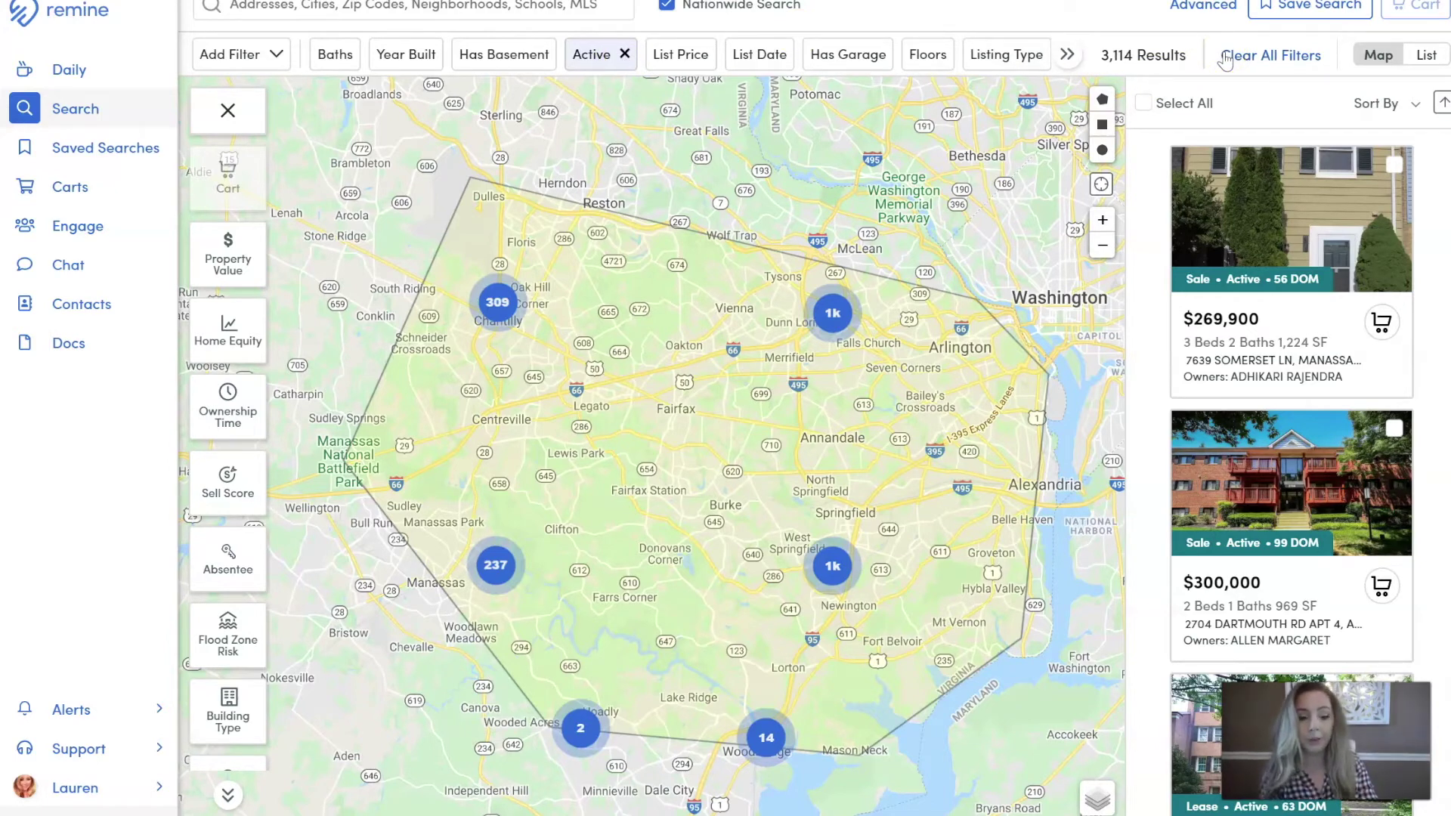
left_click(1067, 54)
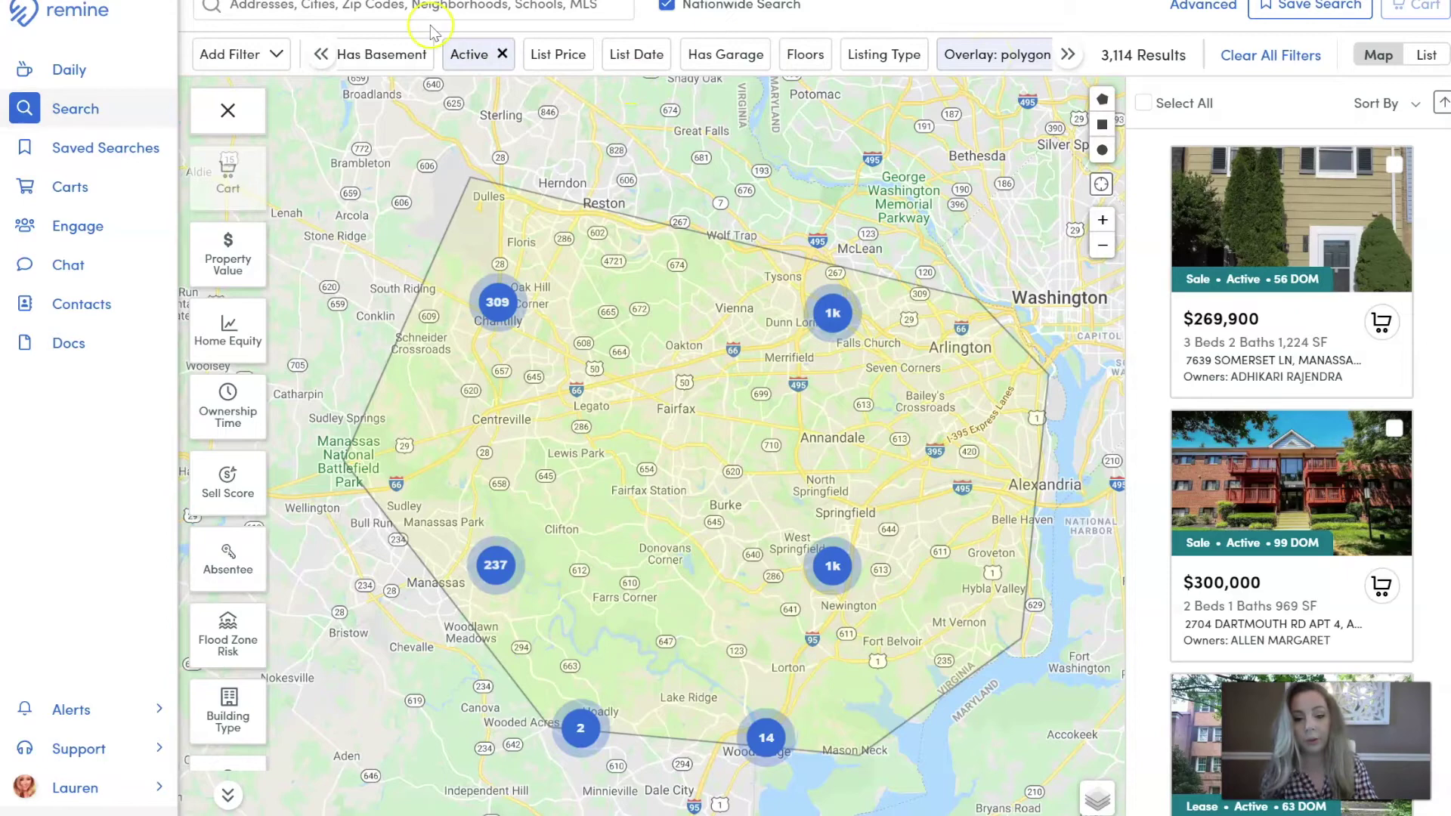
Step: Remove the Active status chip so the polygon returns 450,000+ results
left_click(502, 54)
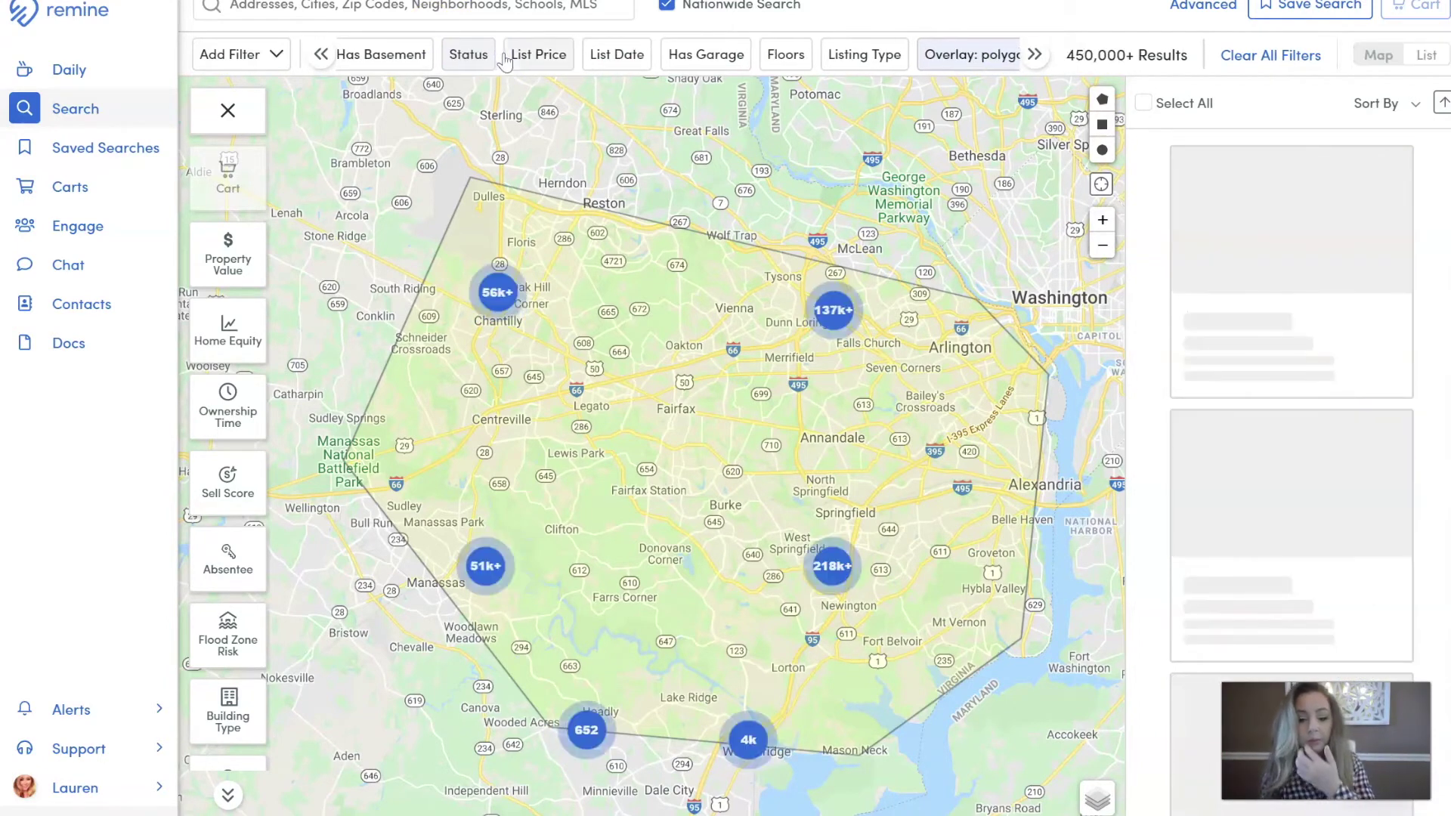
left_click(341, 92)
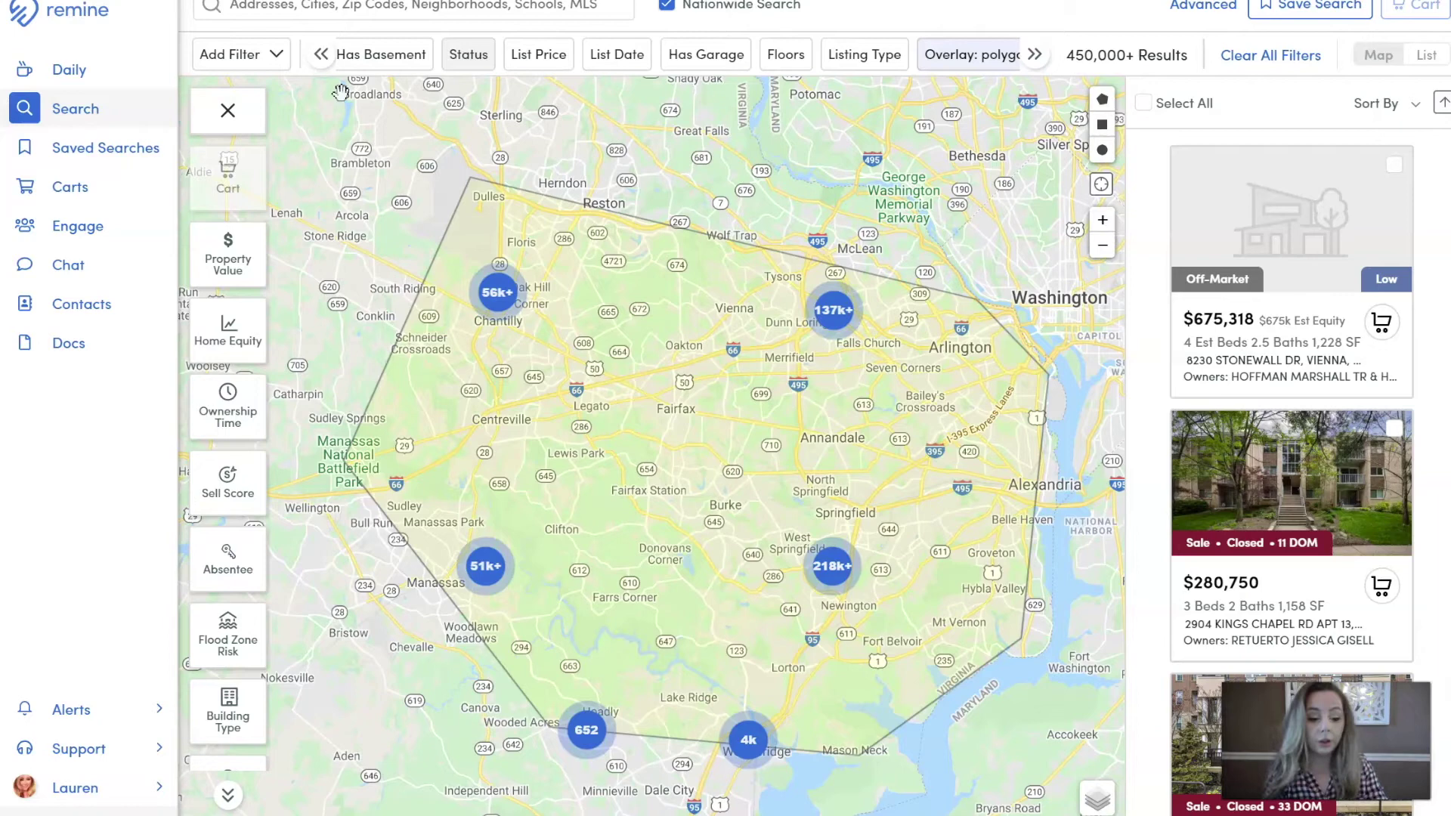
Step: Set the Ownership Time filter to a minimum of 7 and maximum of 12 years
left_click(246, 393)
left_click(245, 394)
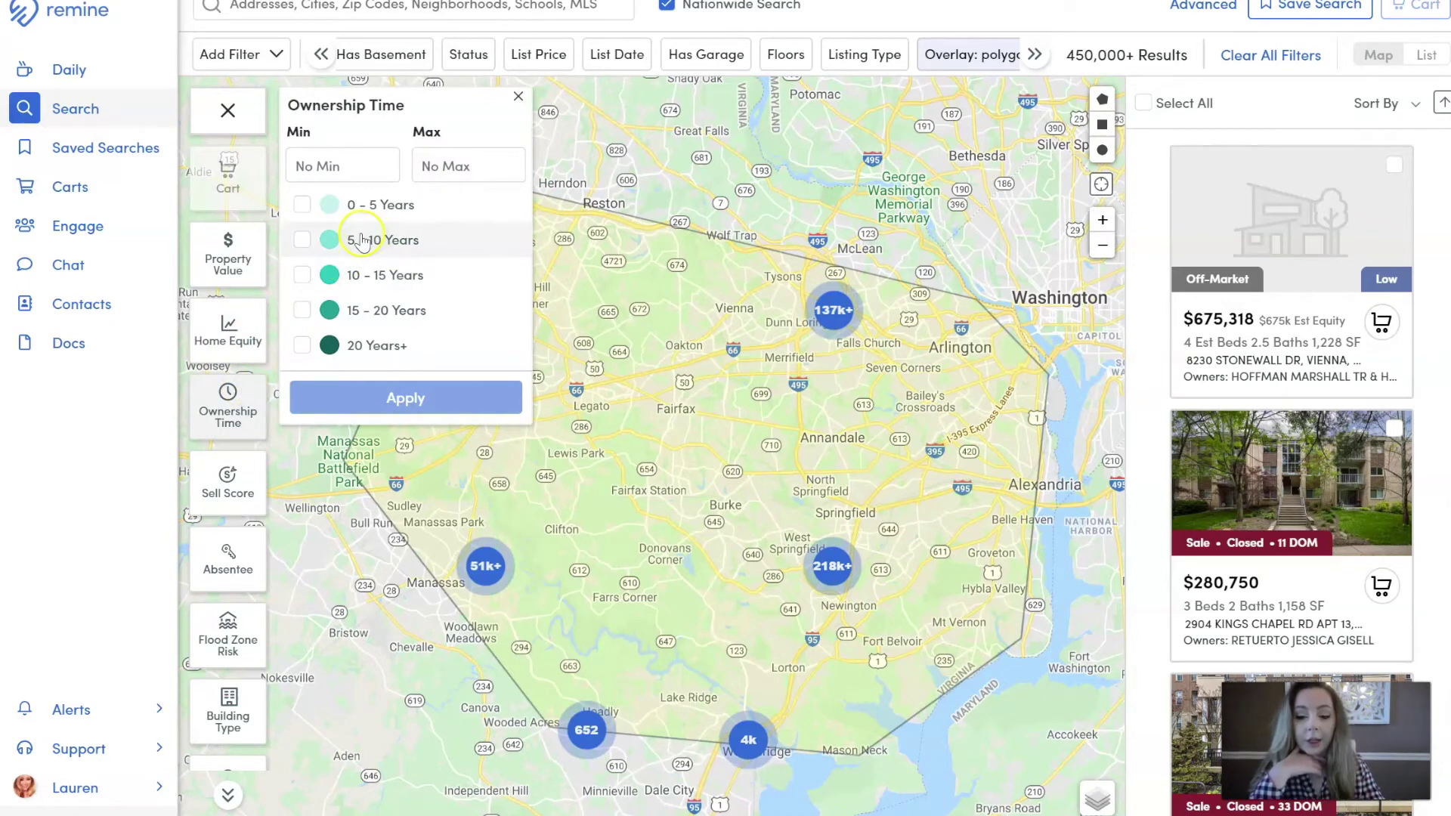
left_click(376, 344)
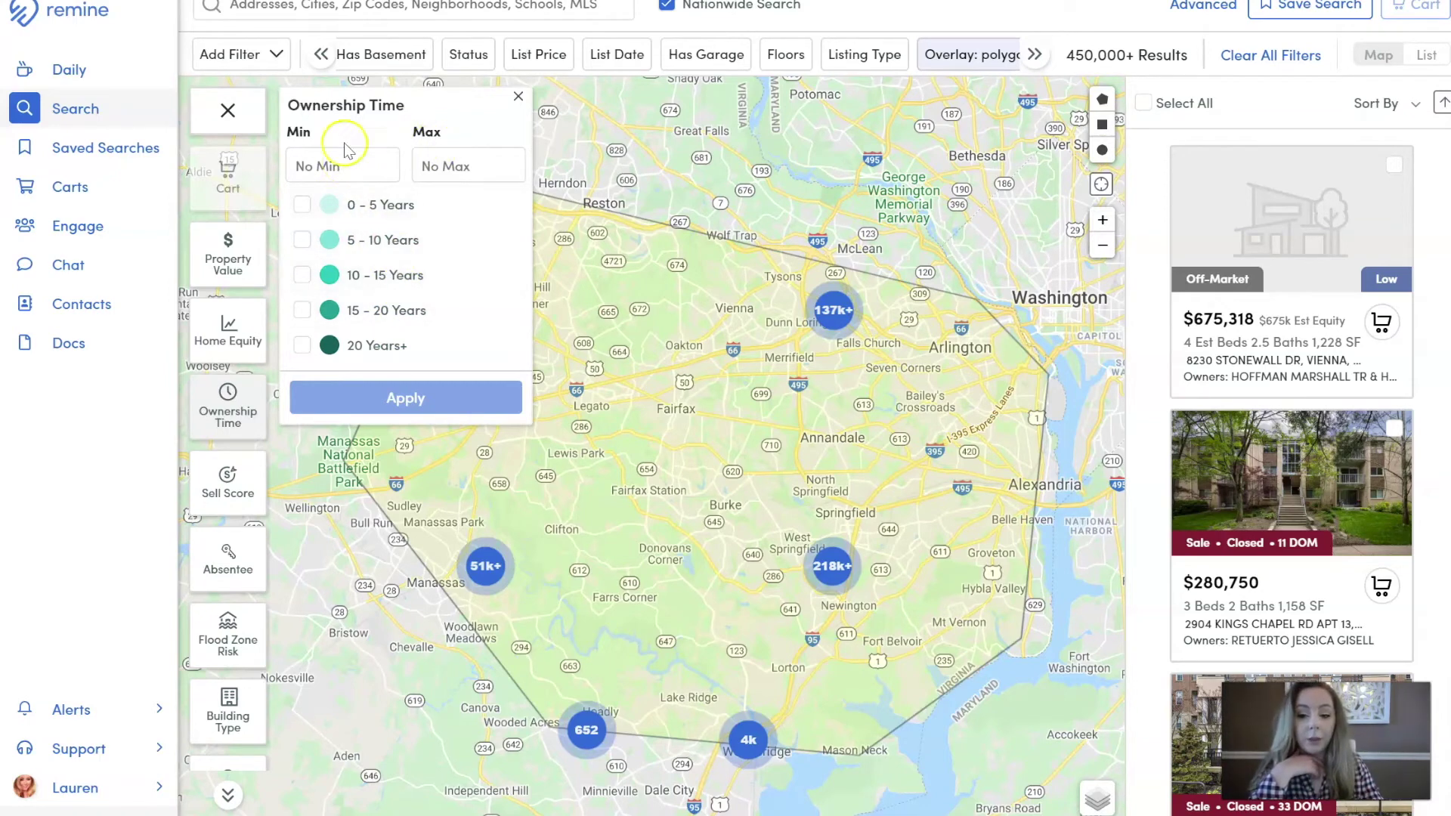
left_click(323, 169)
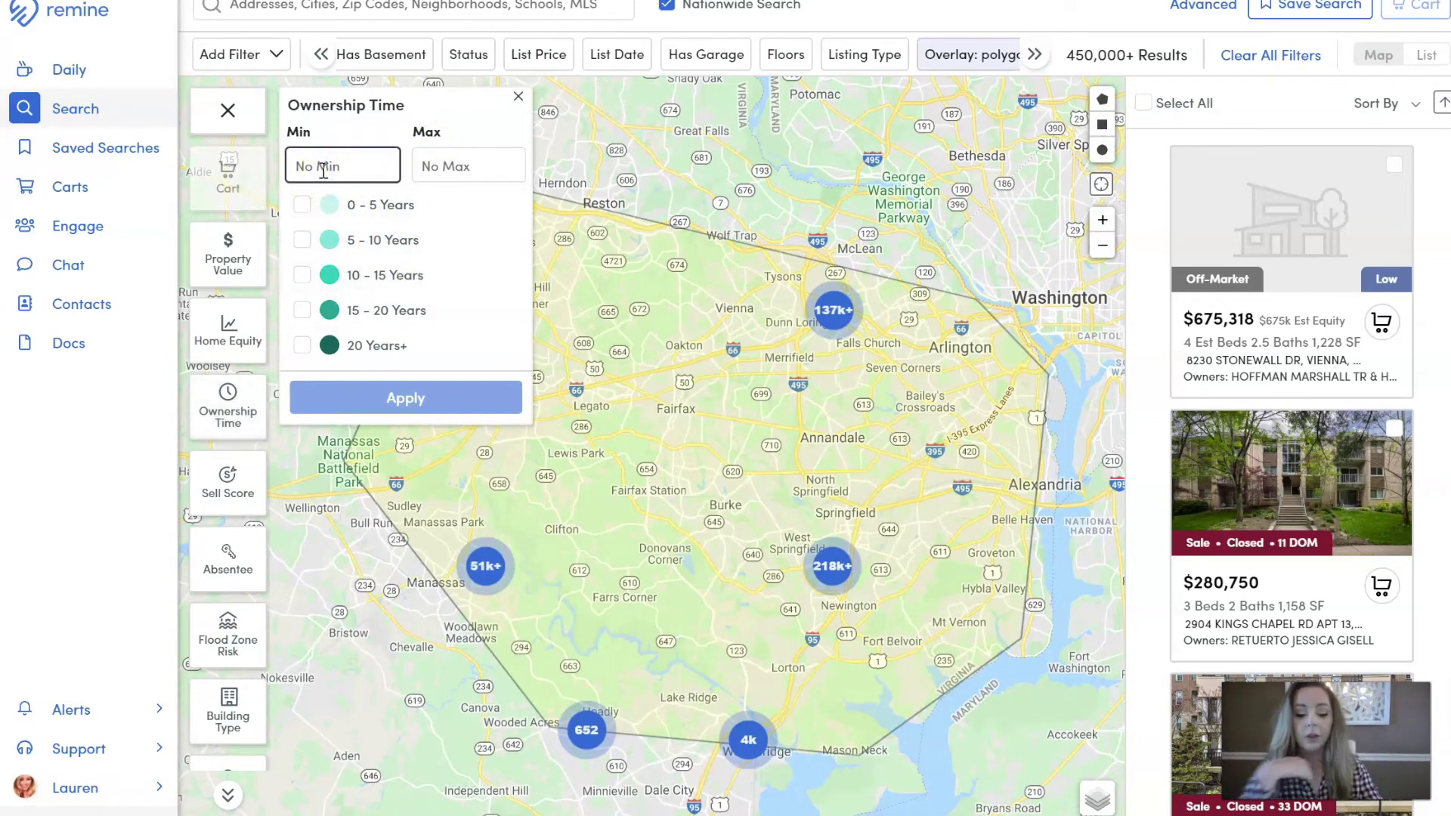
type("7")
left_click(477, 155)
type("12")
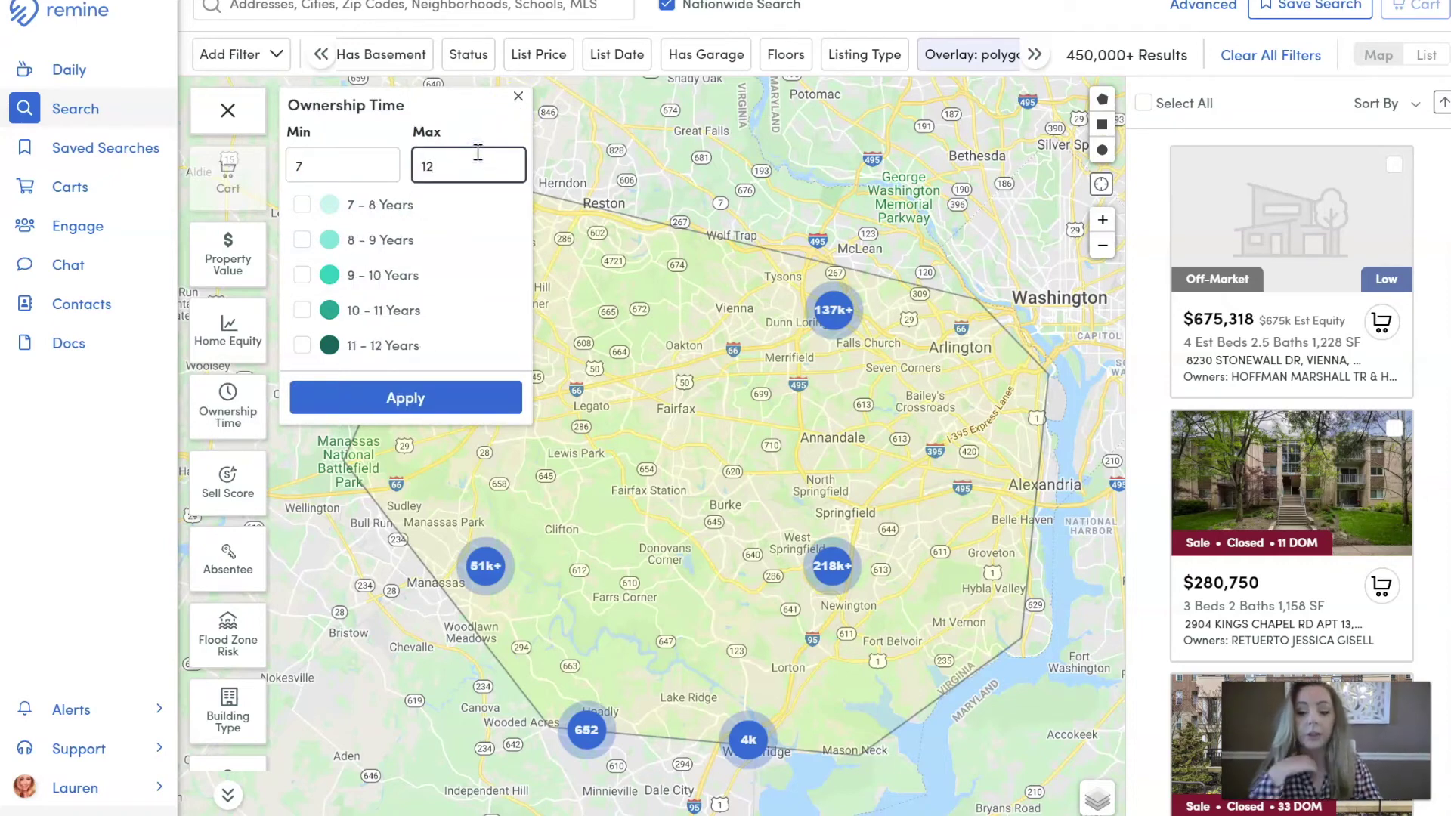
left_click(421, 398)
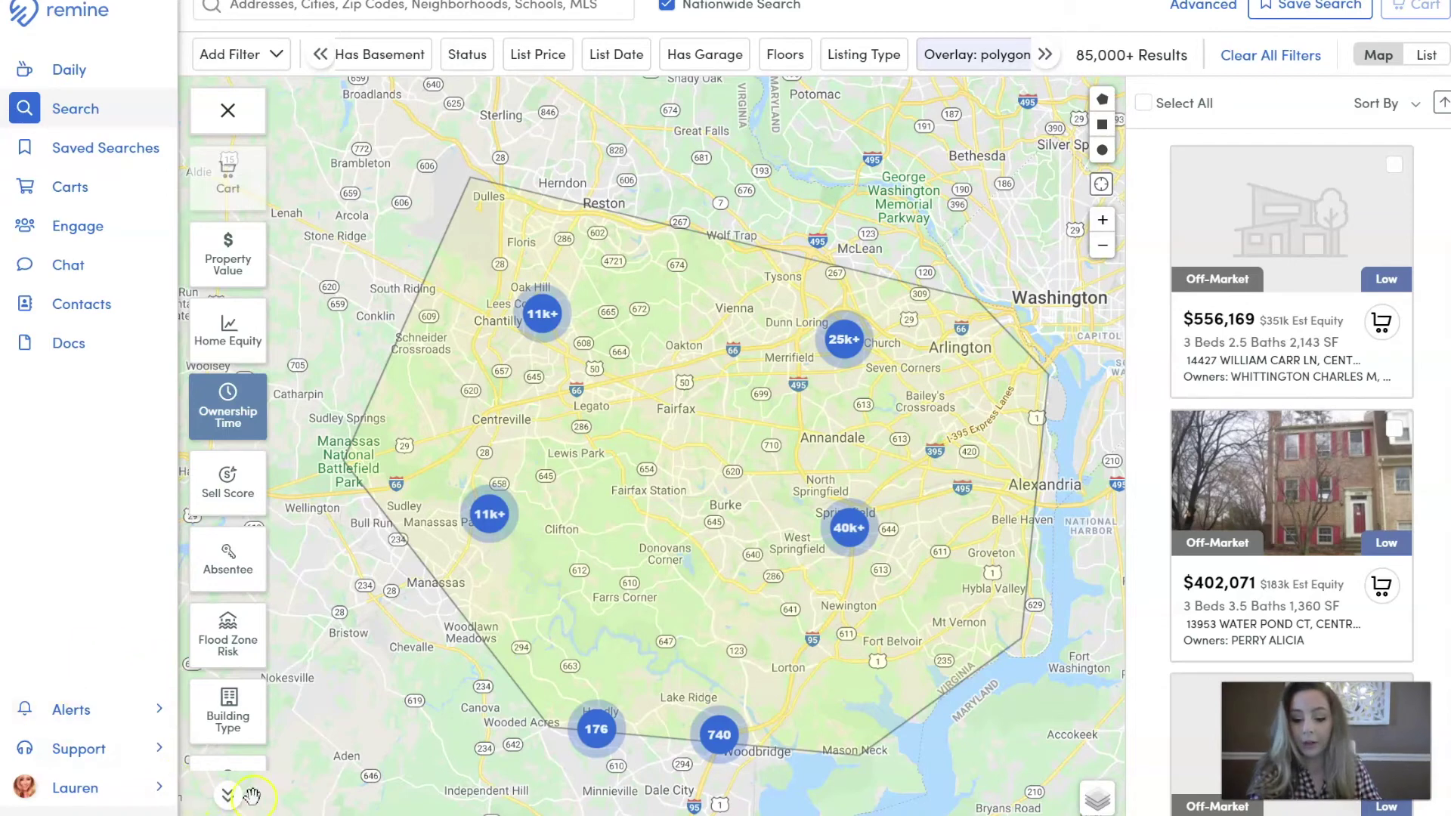
Step: Set the Building Type filter to Single-Family only, leaving 45,000+ results
left_click(228, 795)
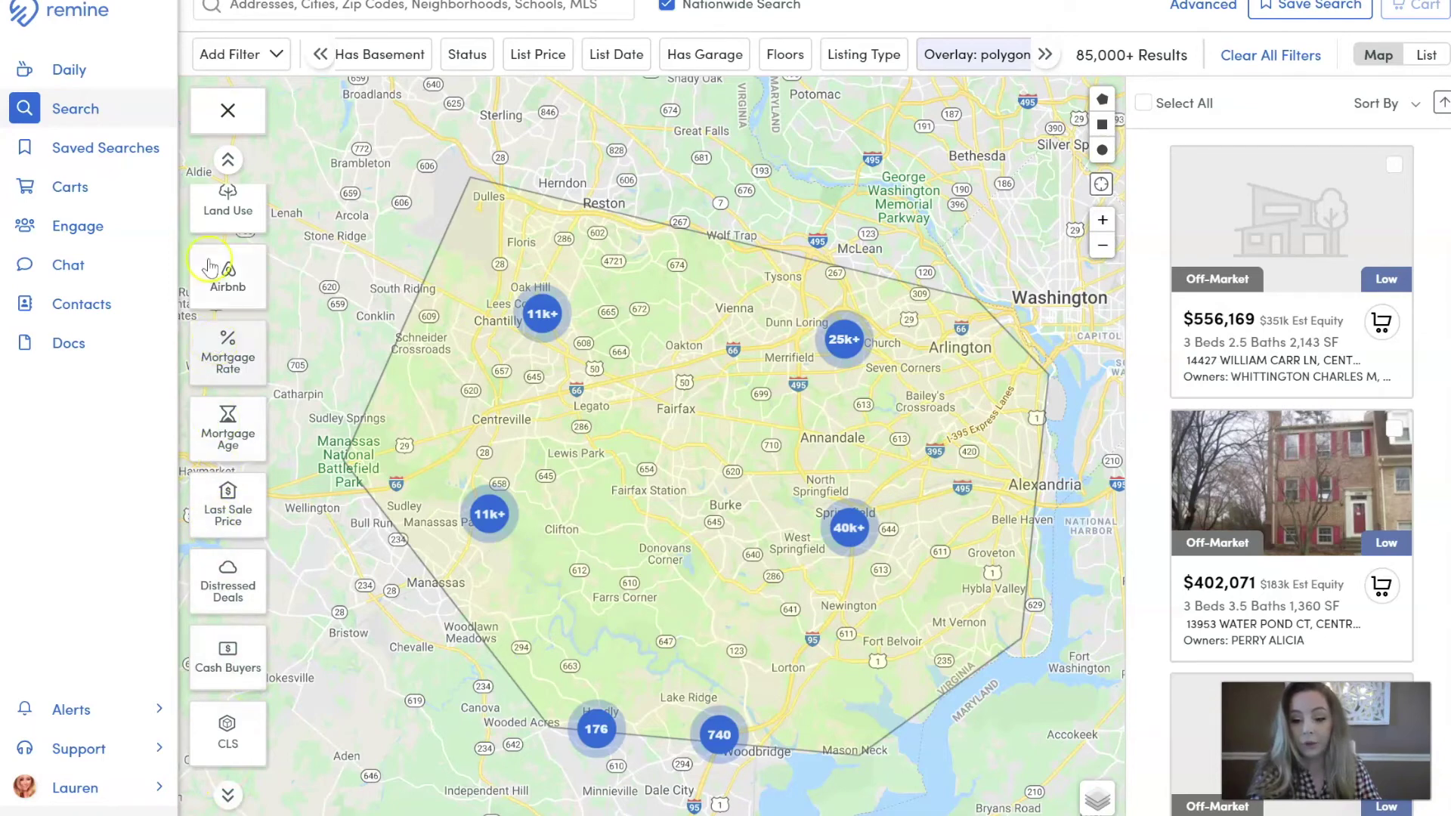
left_click(228, 160)
left_click(227, 709)
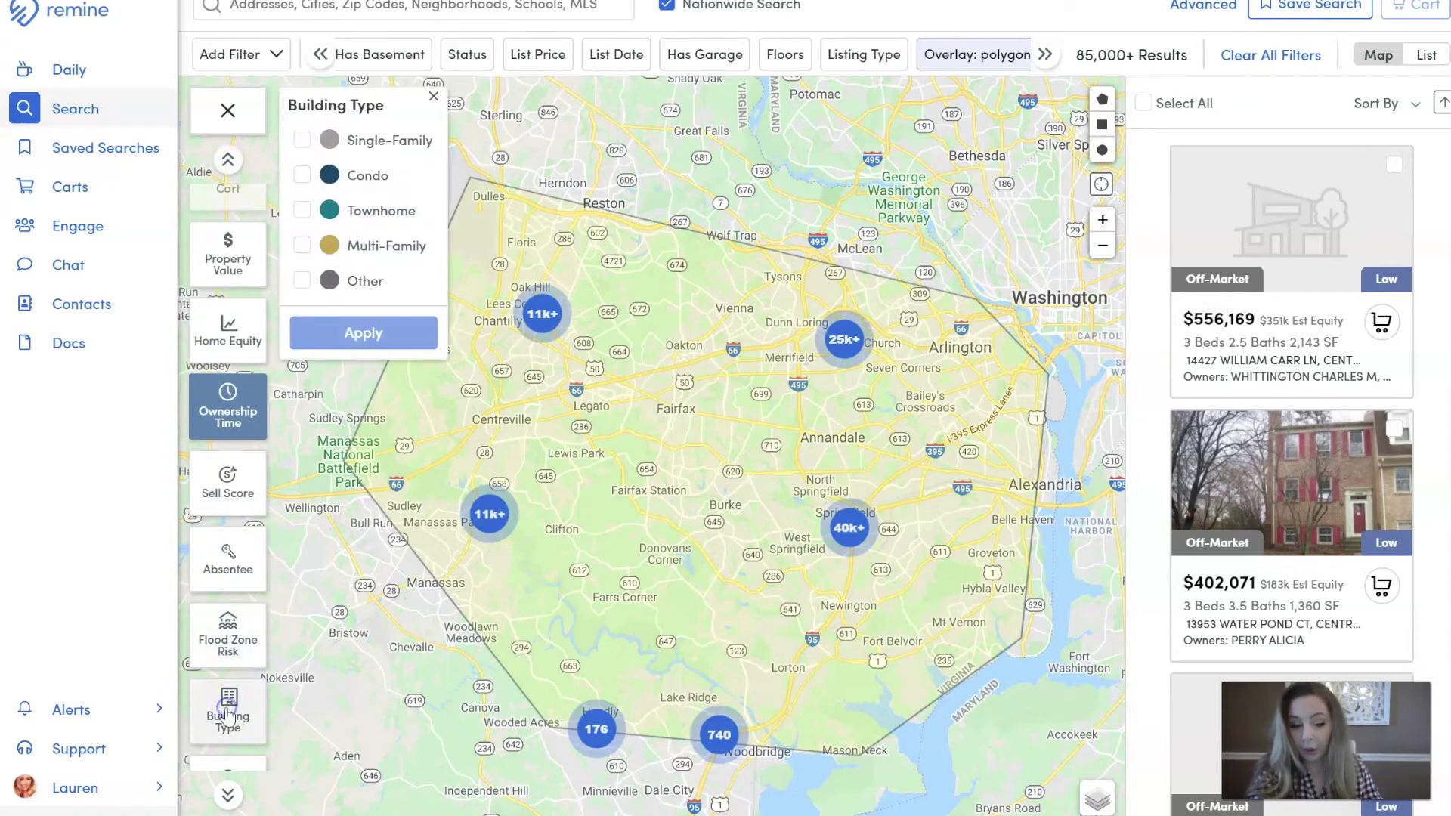
left_click(302, 140)
left_click(386, 344)
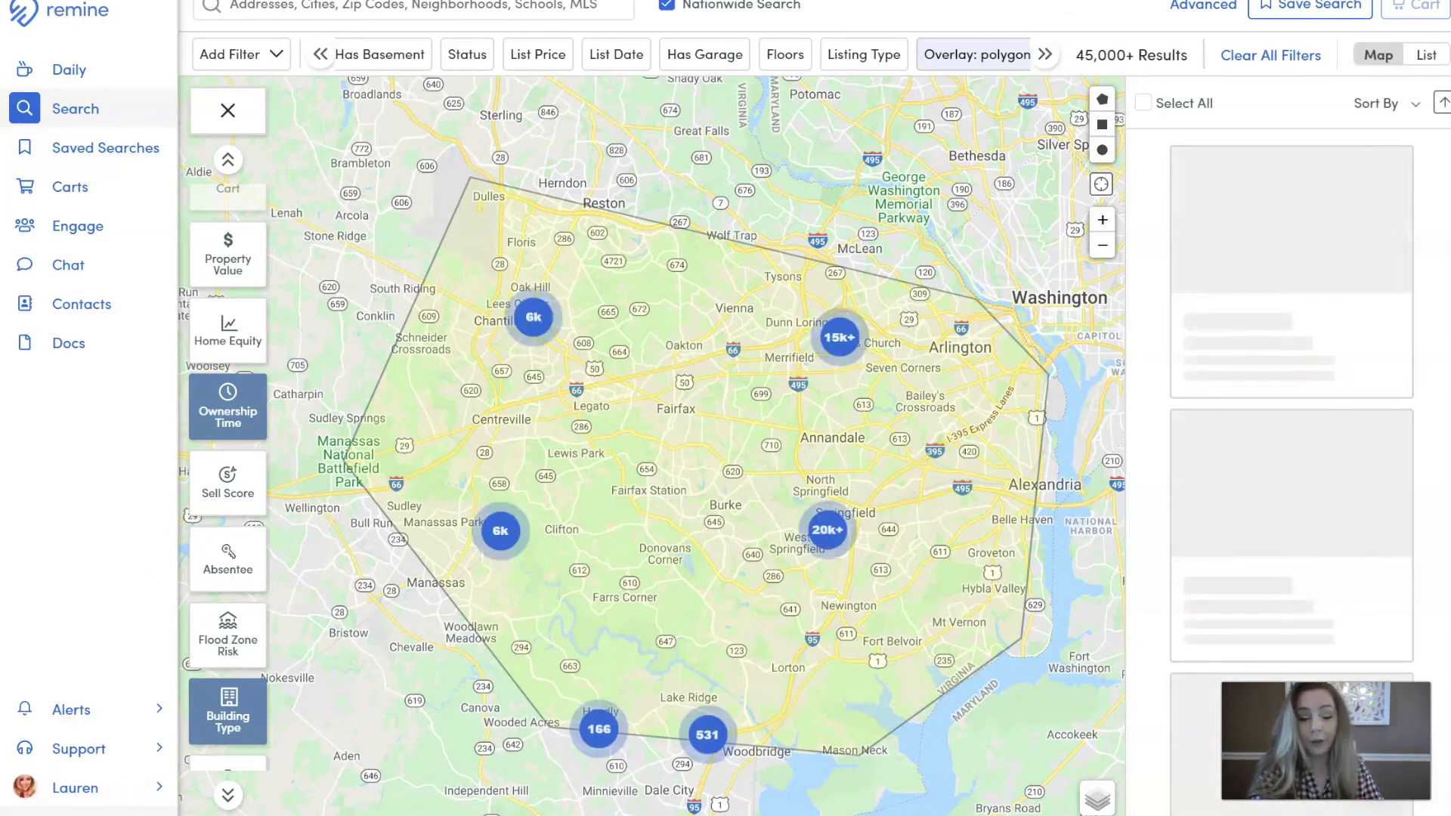
Step: Set the Sell Score filter to High only
left_click(224, 496)
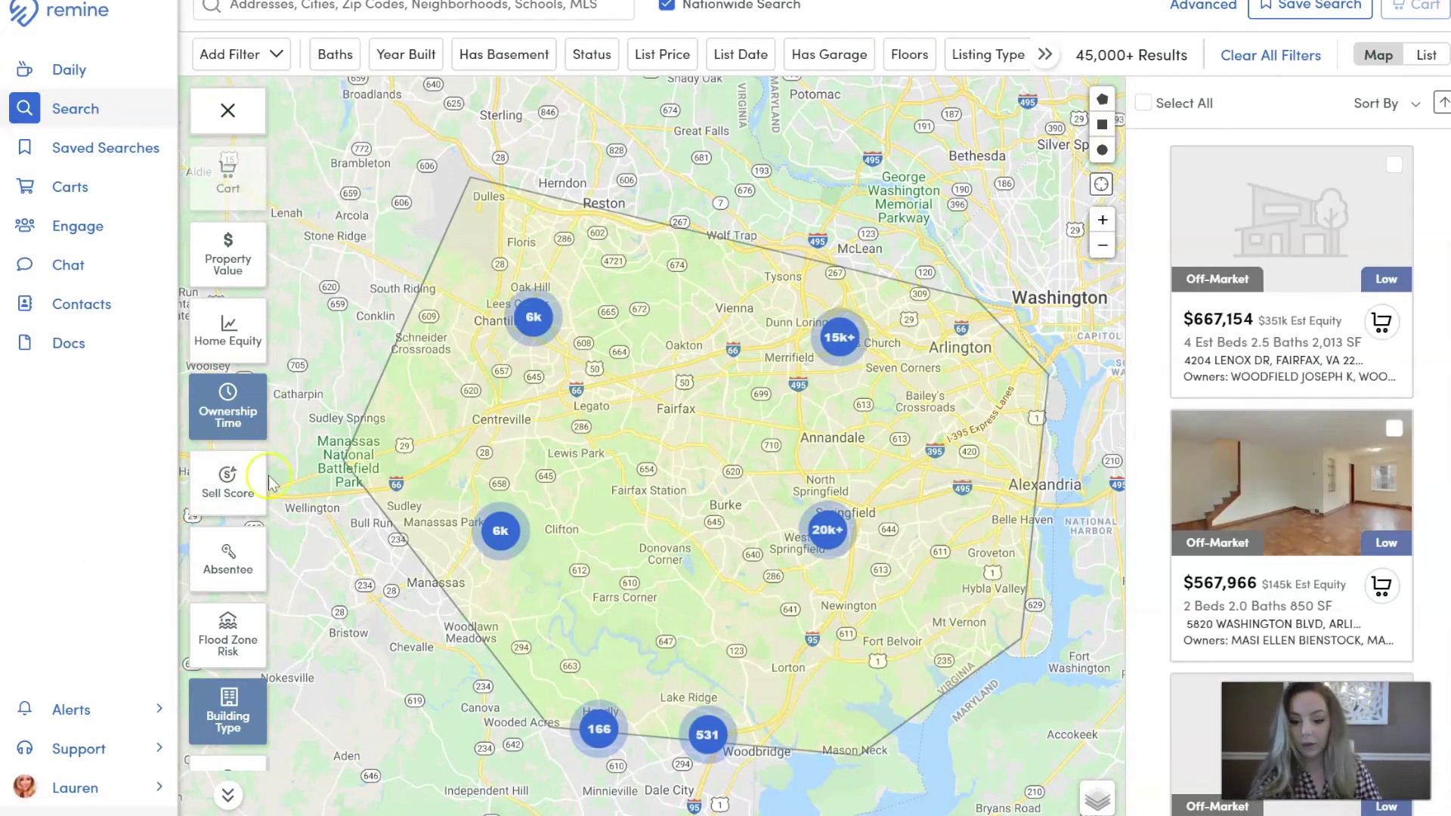
left_click(228, 476)
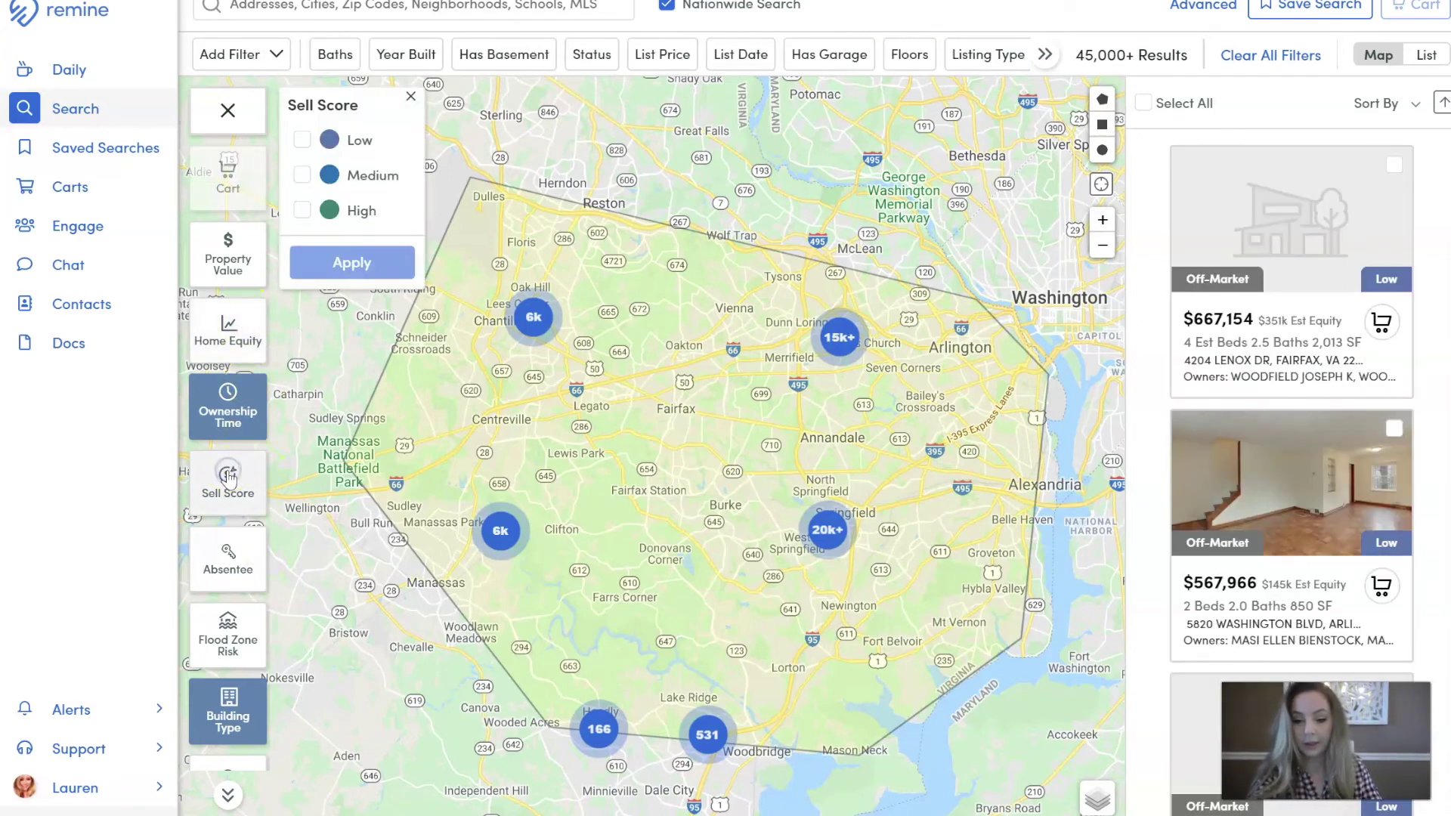
left_click(364, 213)
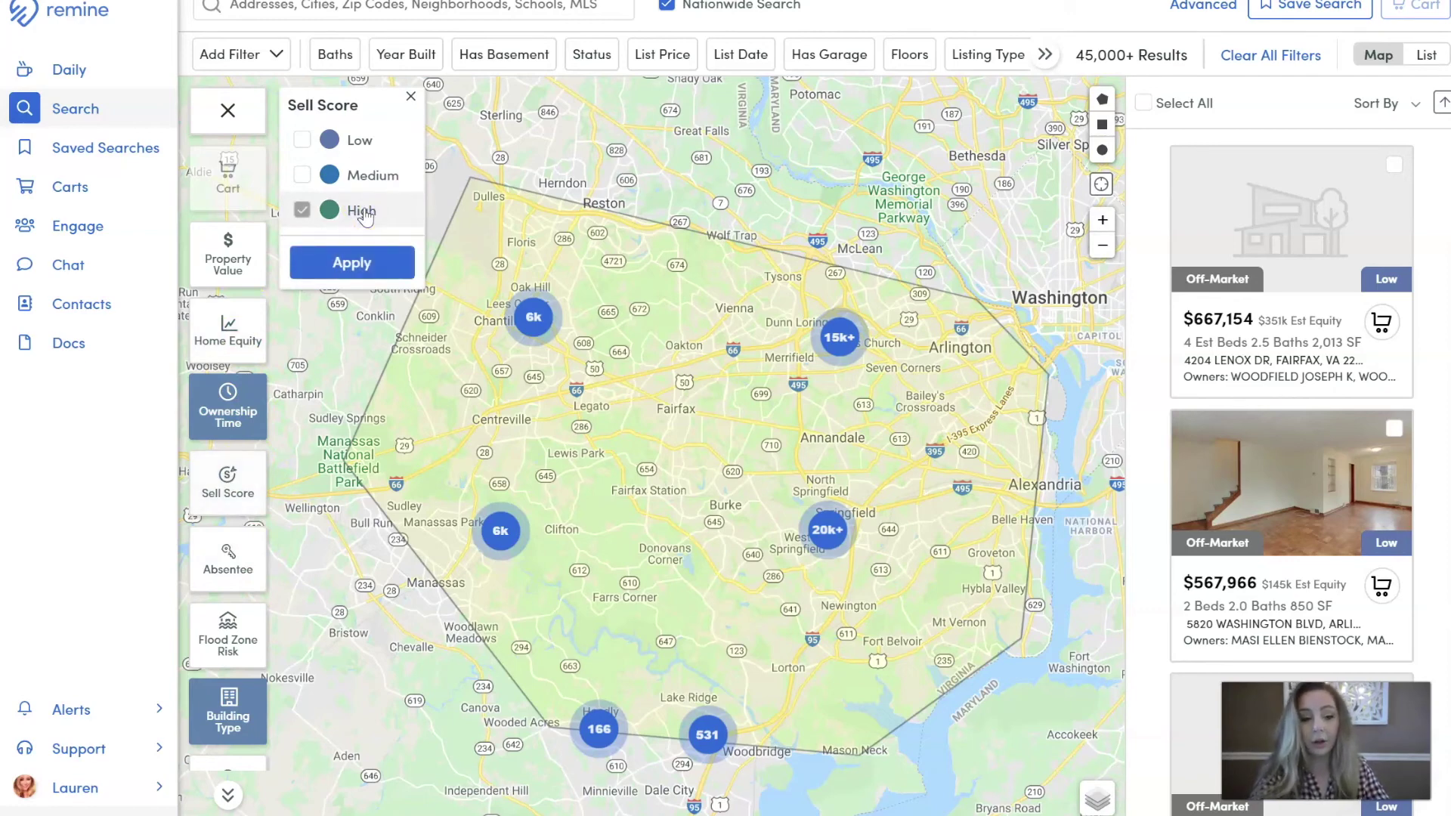
left_click(341, 258)
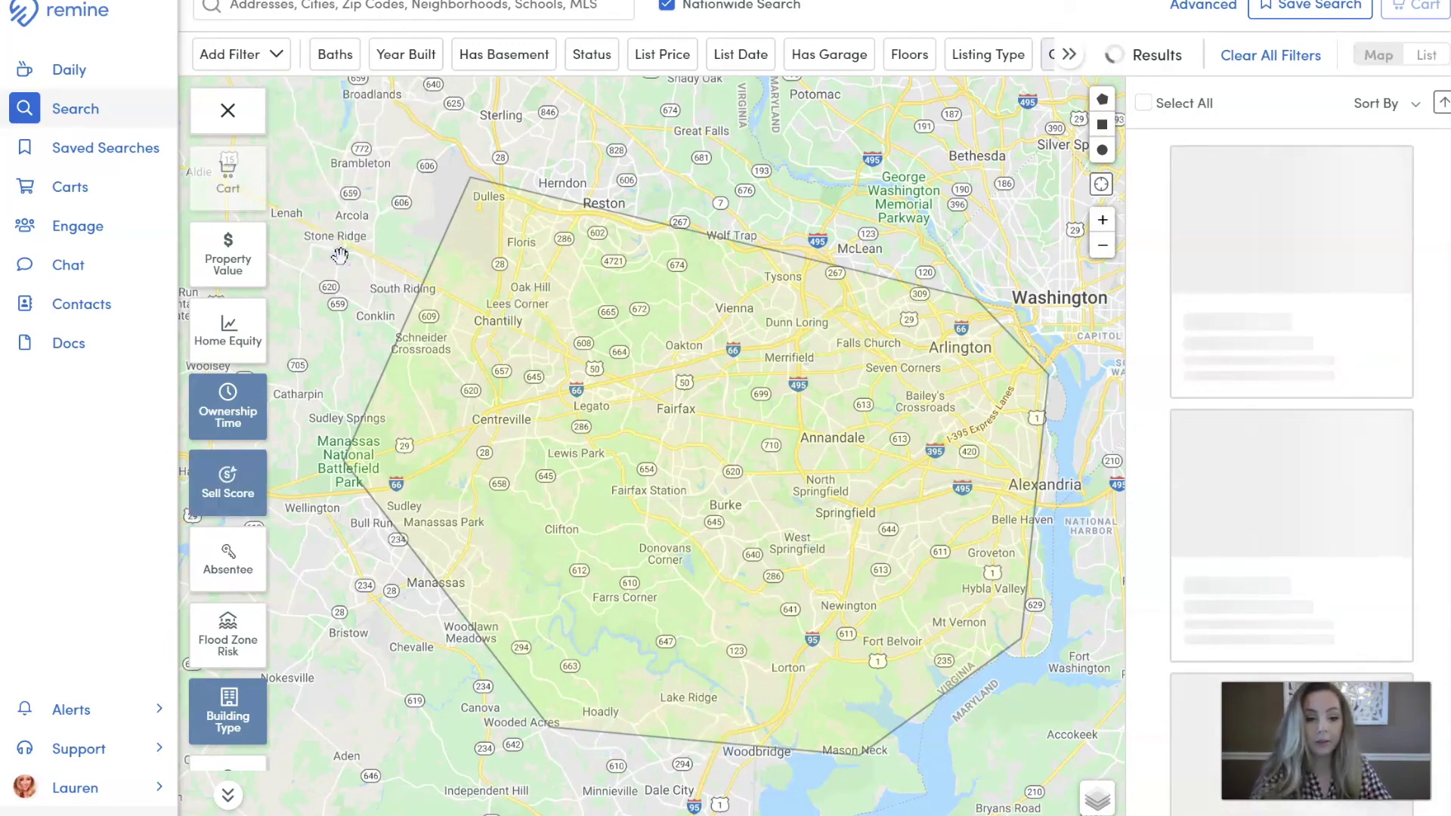